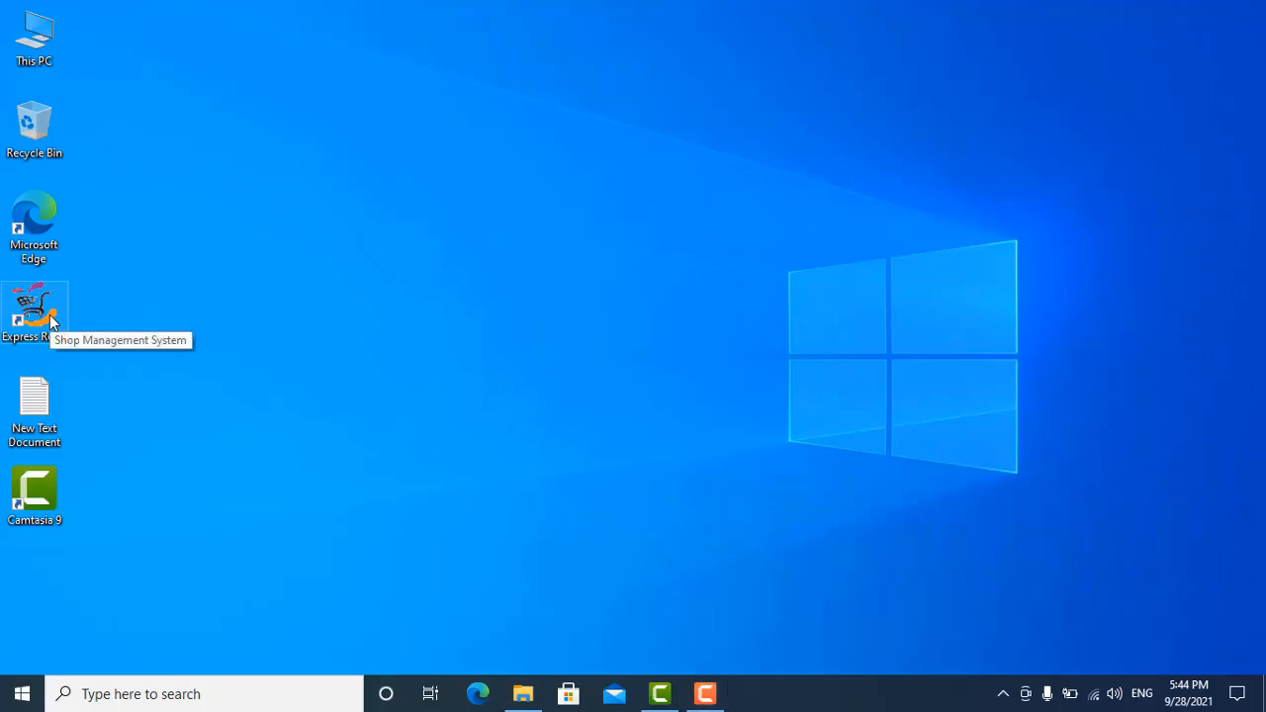
- Launch Express Retail from the desktop and log in with the account's user name and password
double_click(49, 321)
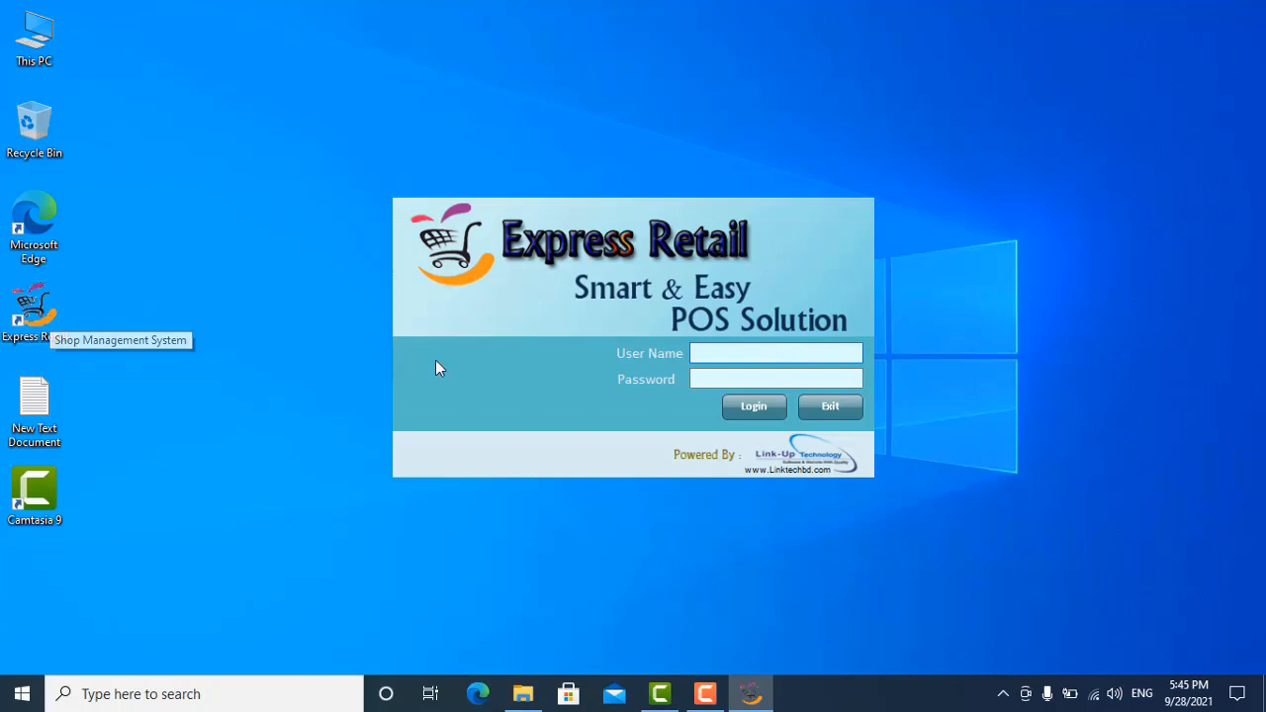
left_click(780, 376)
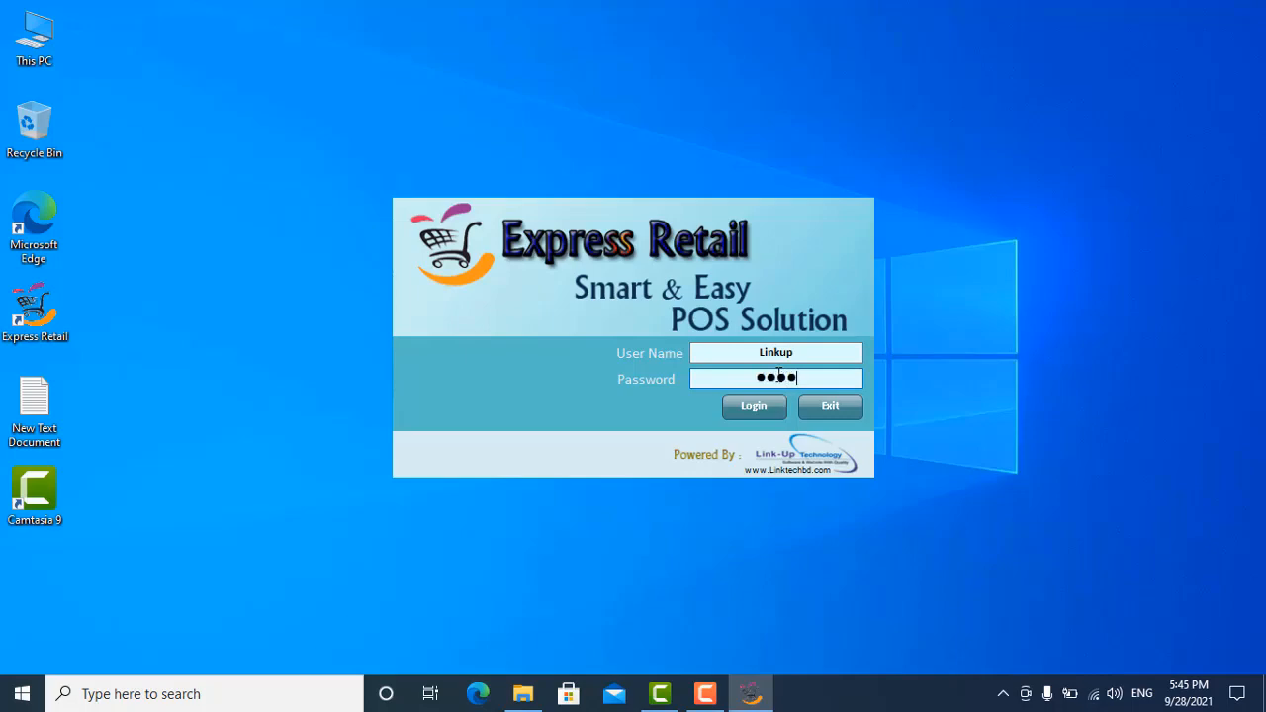
left_click(770, 414)
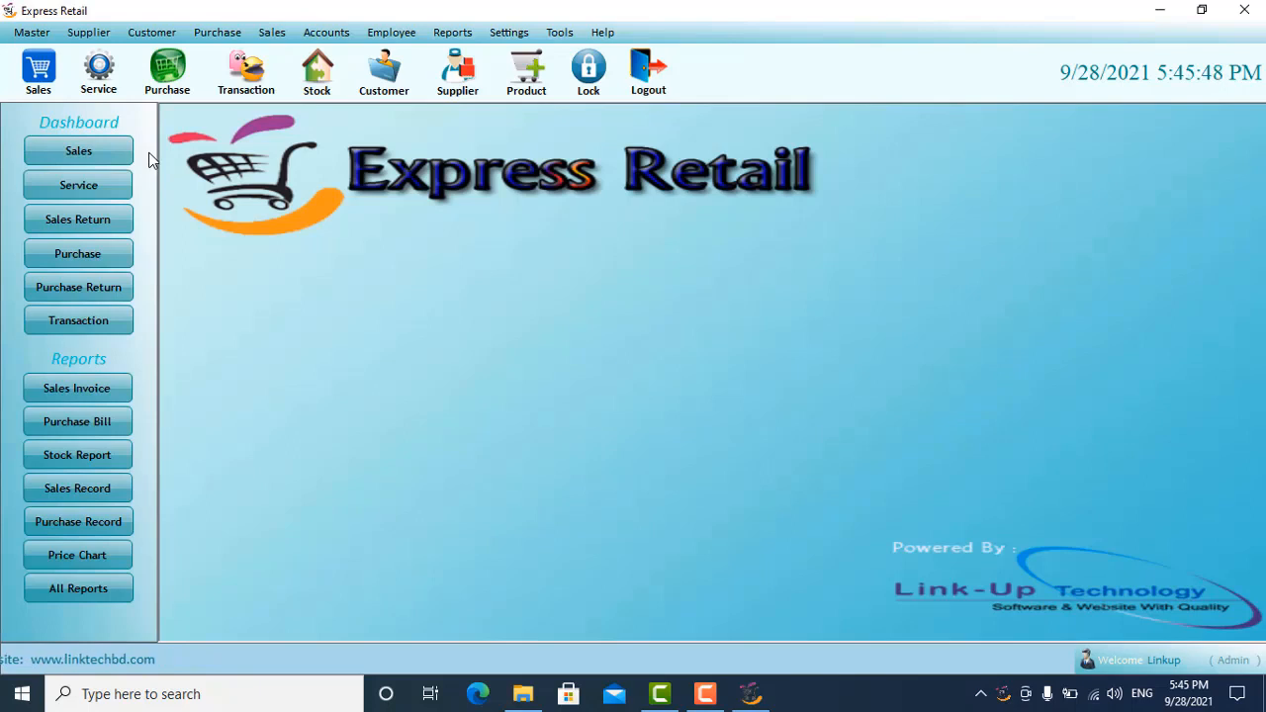
- Start a new retail product sale and choose the existing customer listed just above Jononi Enterprise
left_click(109, 156)
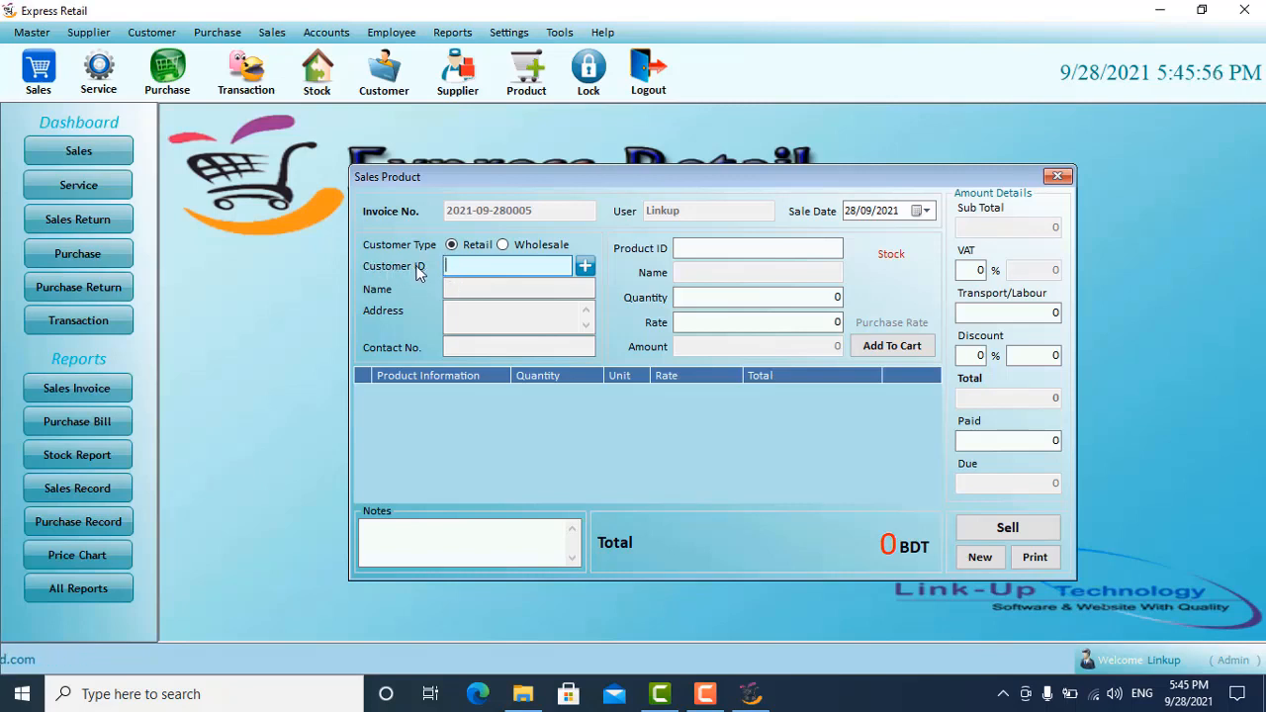
left_click(468, 267)
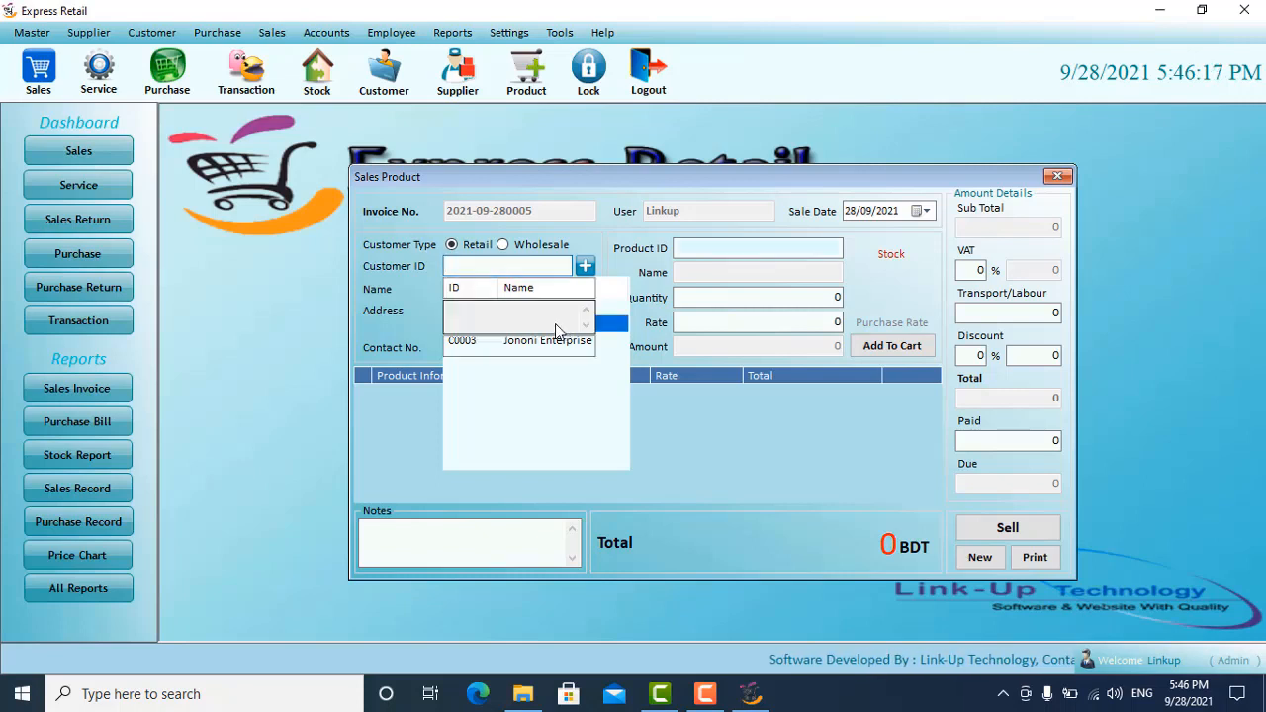
left_click(557, 325)
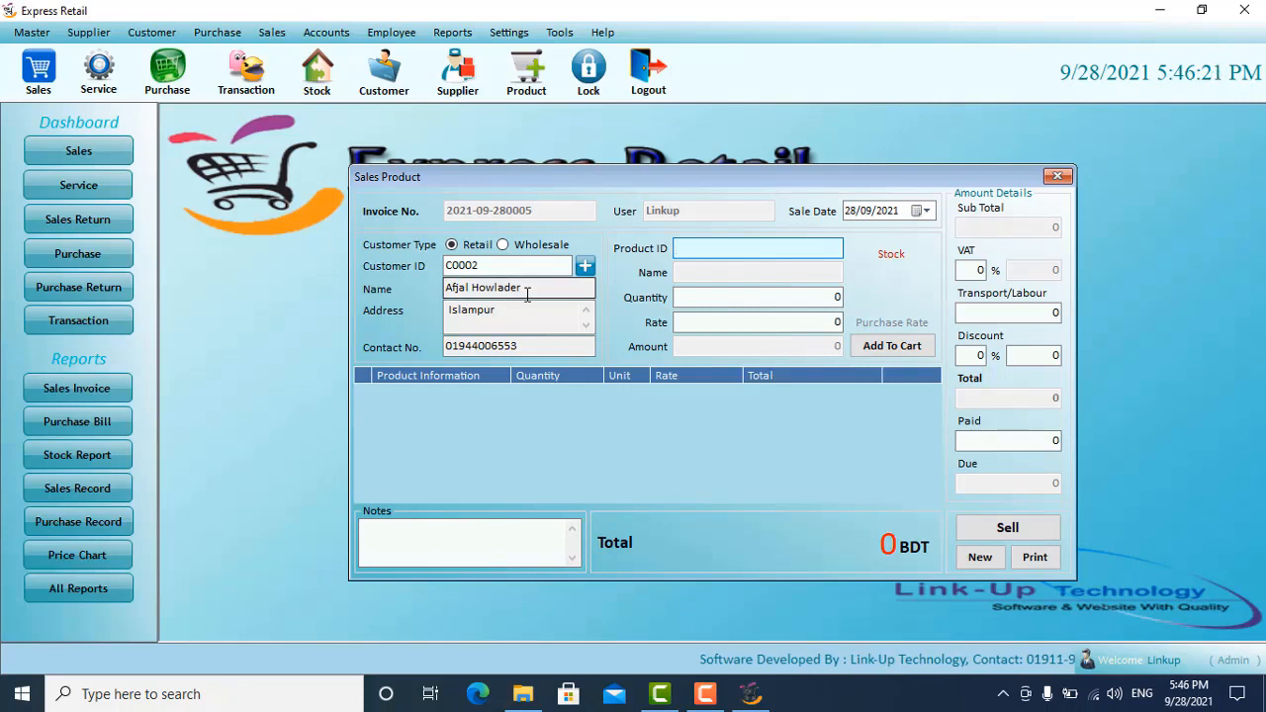
- Add the product Burger to the sales cart with a quantity of 1
left_click(693, 249)
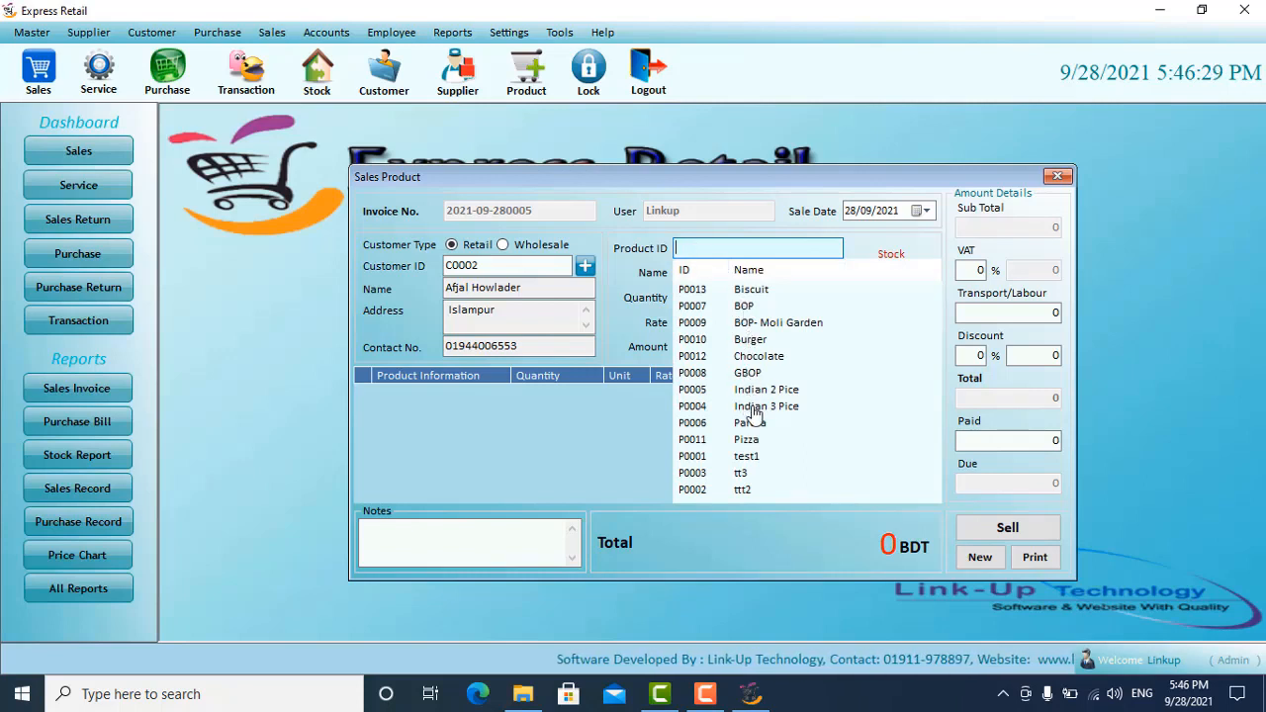
left_click(749, 341)
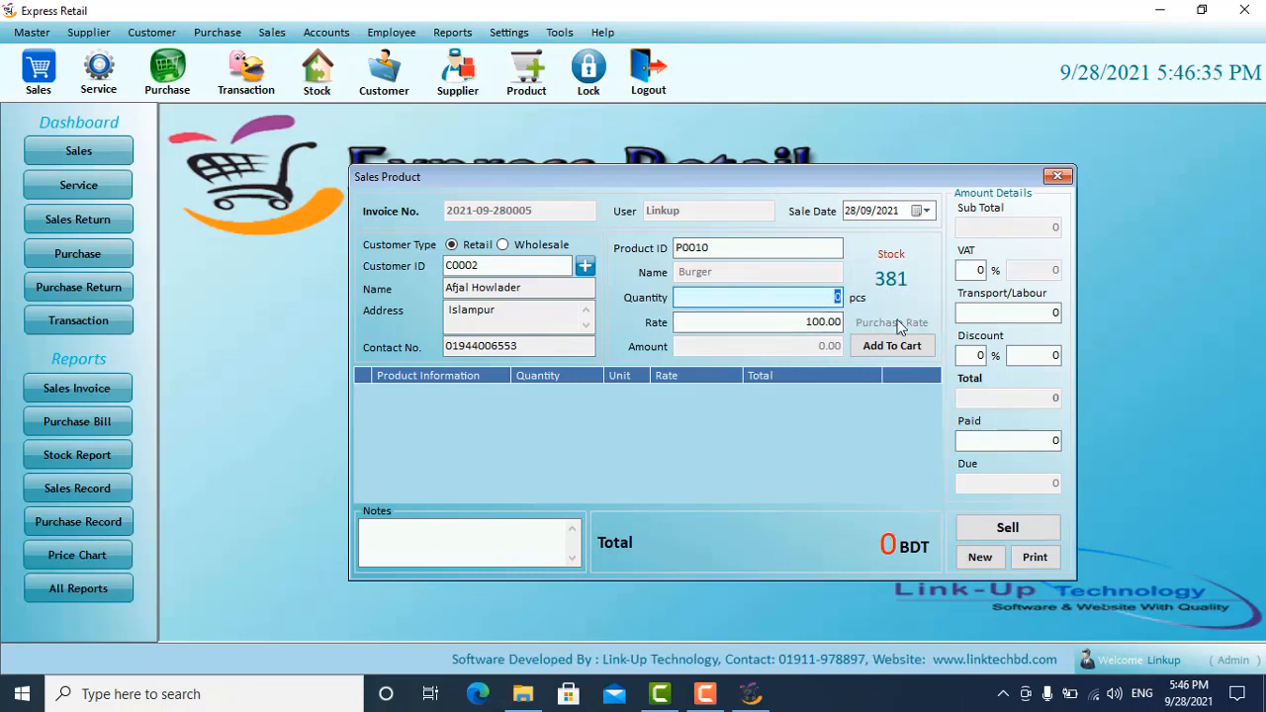
left_click(879, 327)
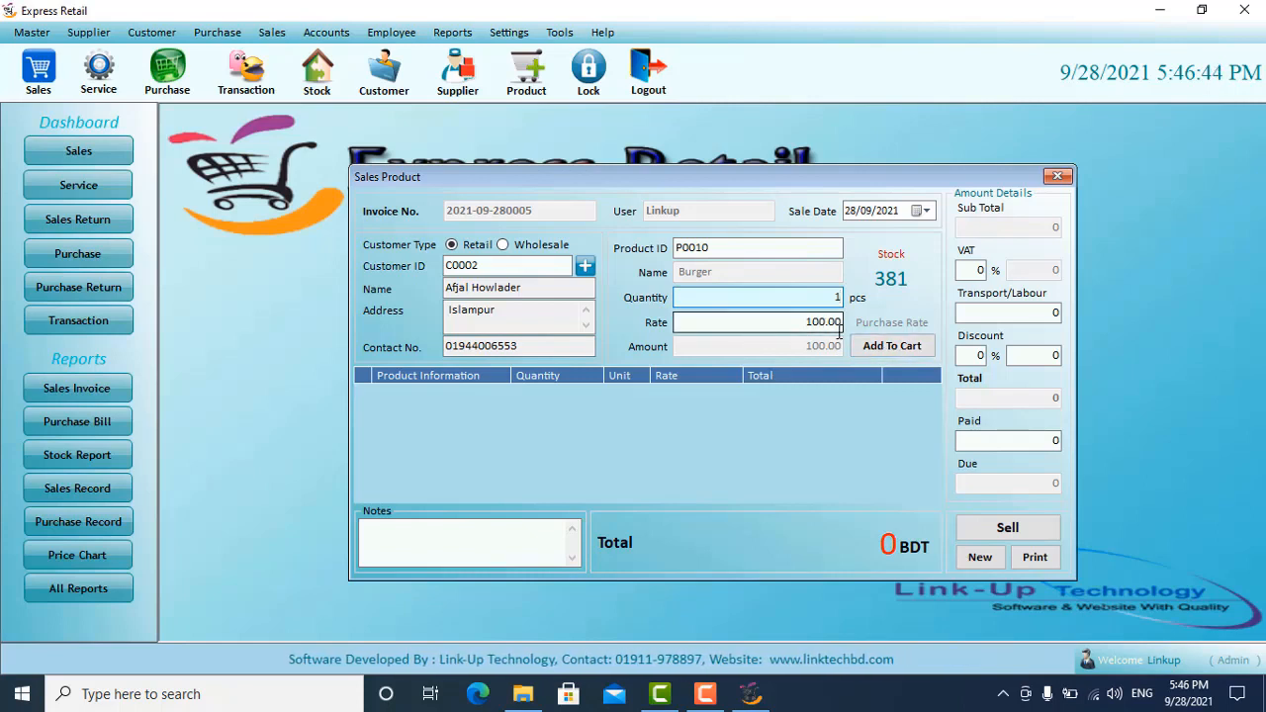
left_click(909, 349)
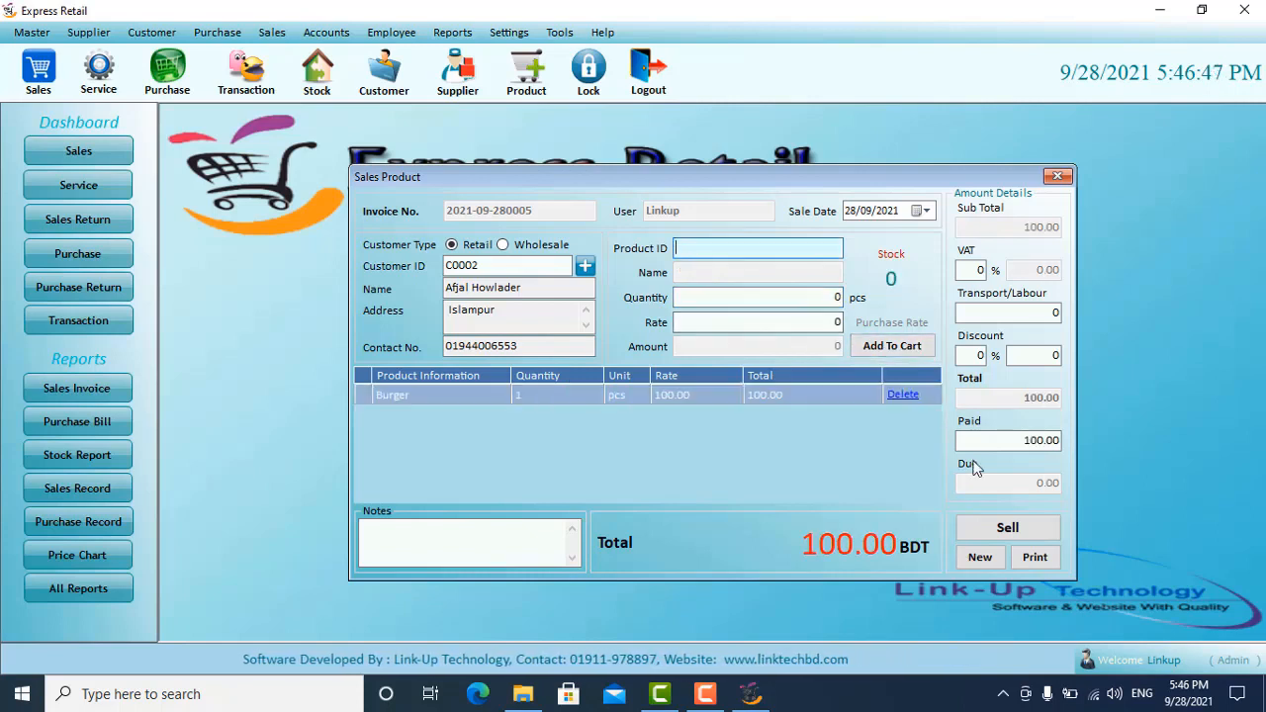
- Complete and save the Burger sale, view its printable sales invoice, and close the sale form
left_click(1007, 527)
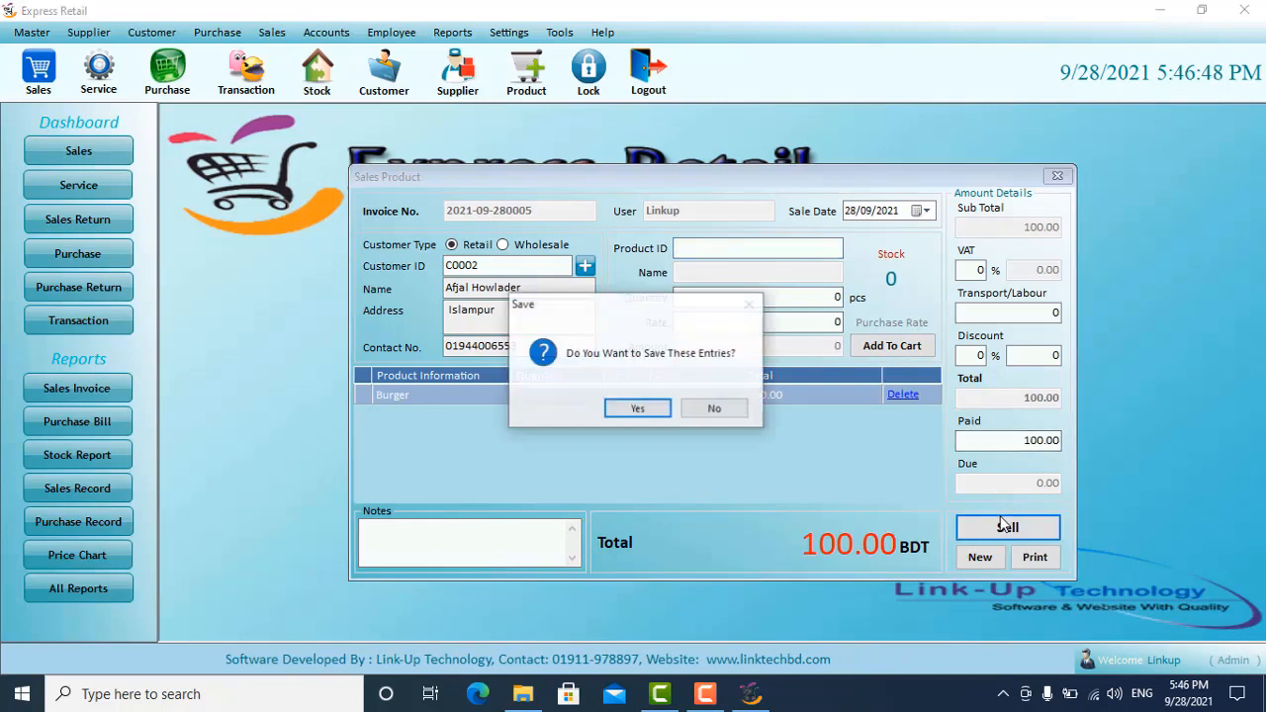
left_click(639, 412)
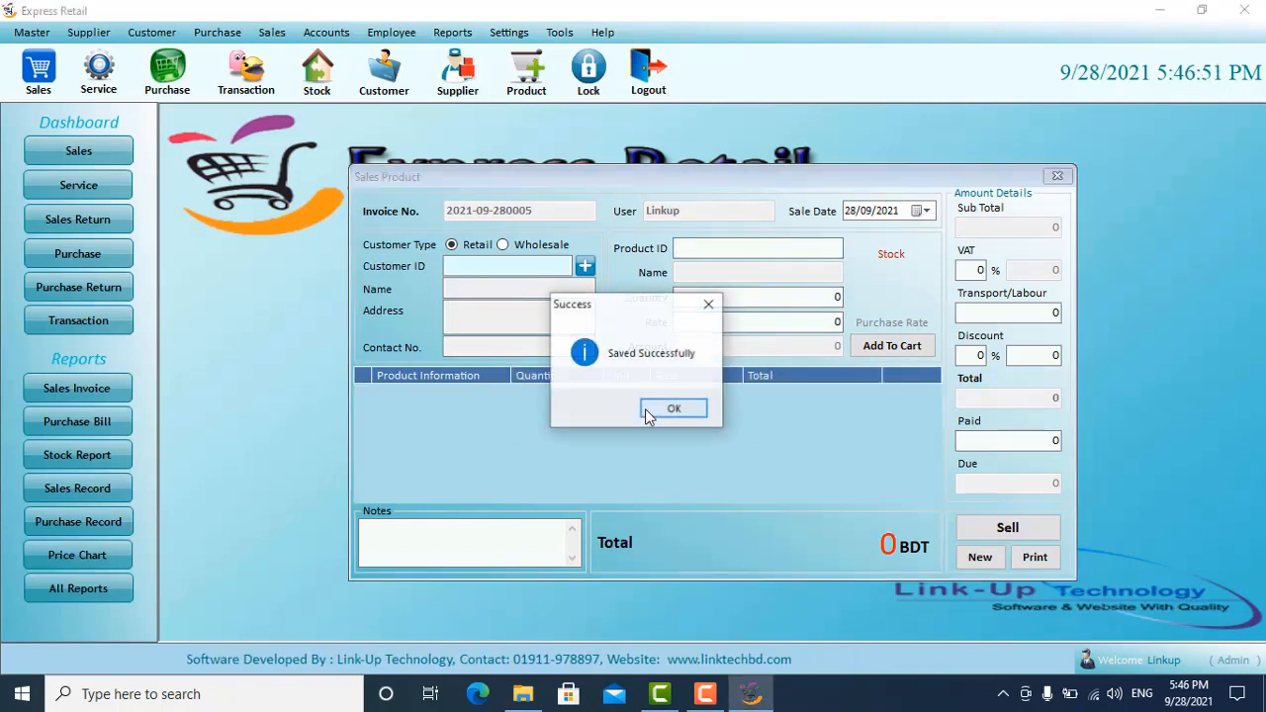
left_click(668, 409)
left_click(613, 402)
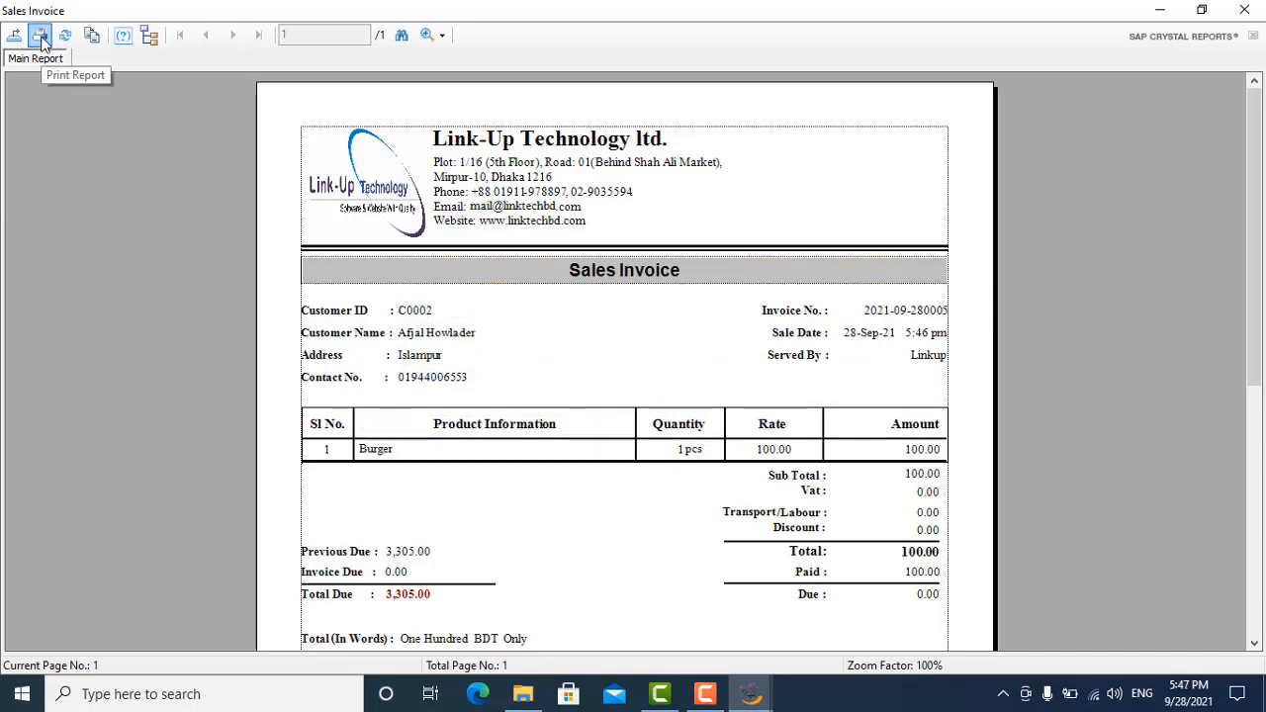
left_click(1232, 15)
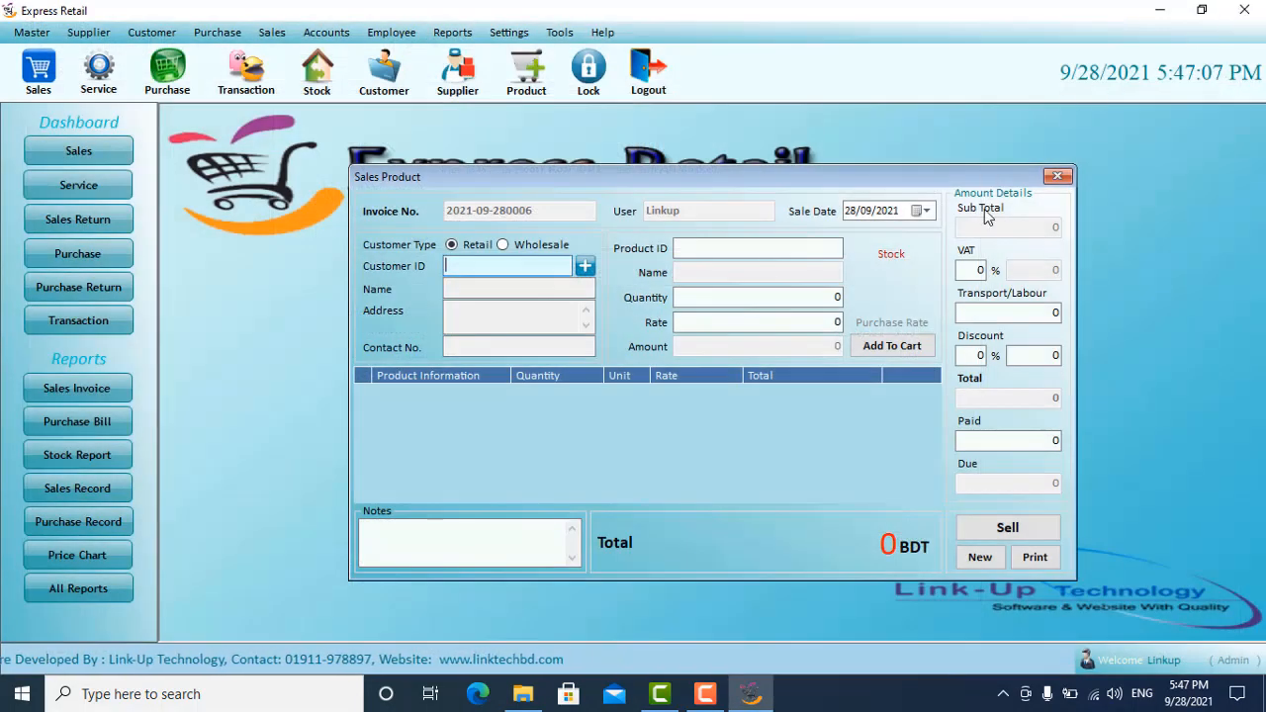
left_click(1057, 177)
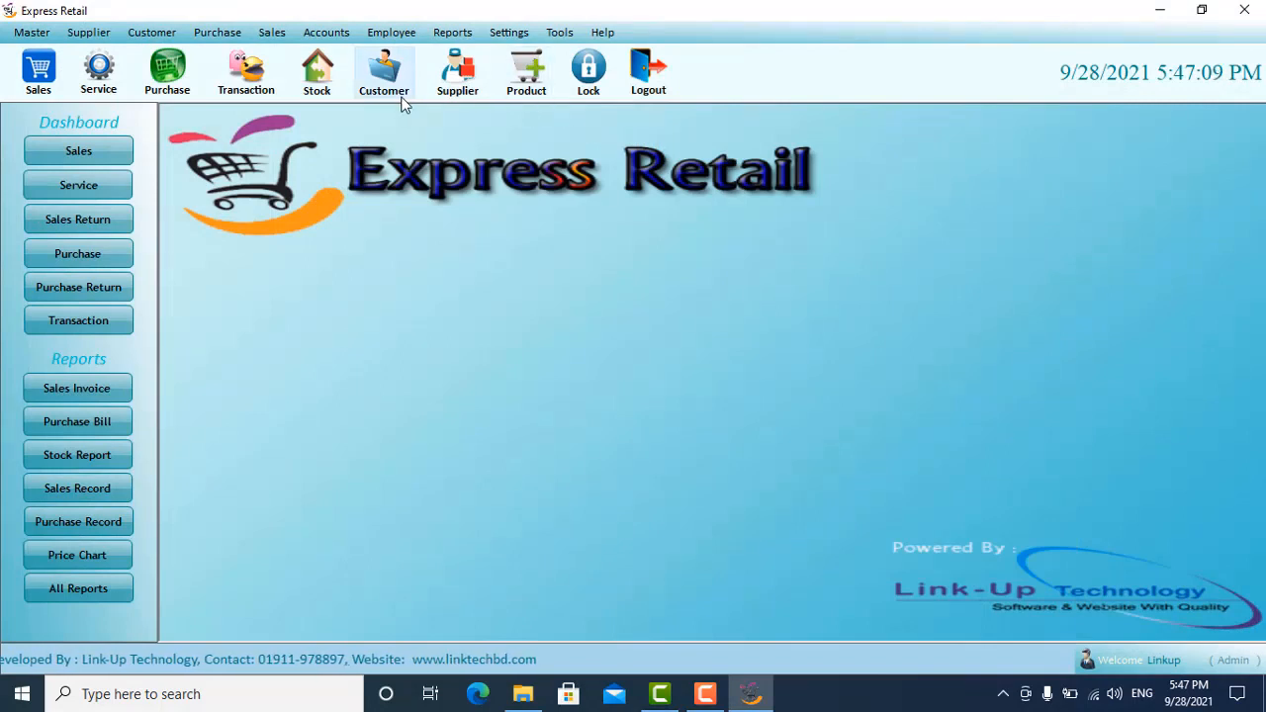
- View the stock report for Current Stock and check the Burger quantity, closing the report when done
left_click(319, 79)
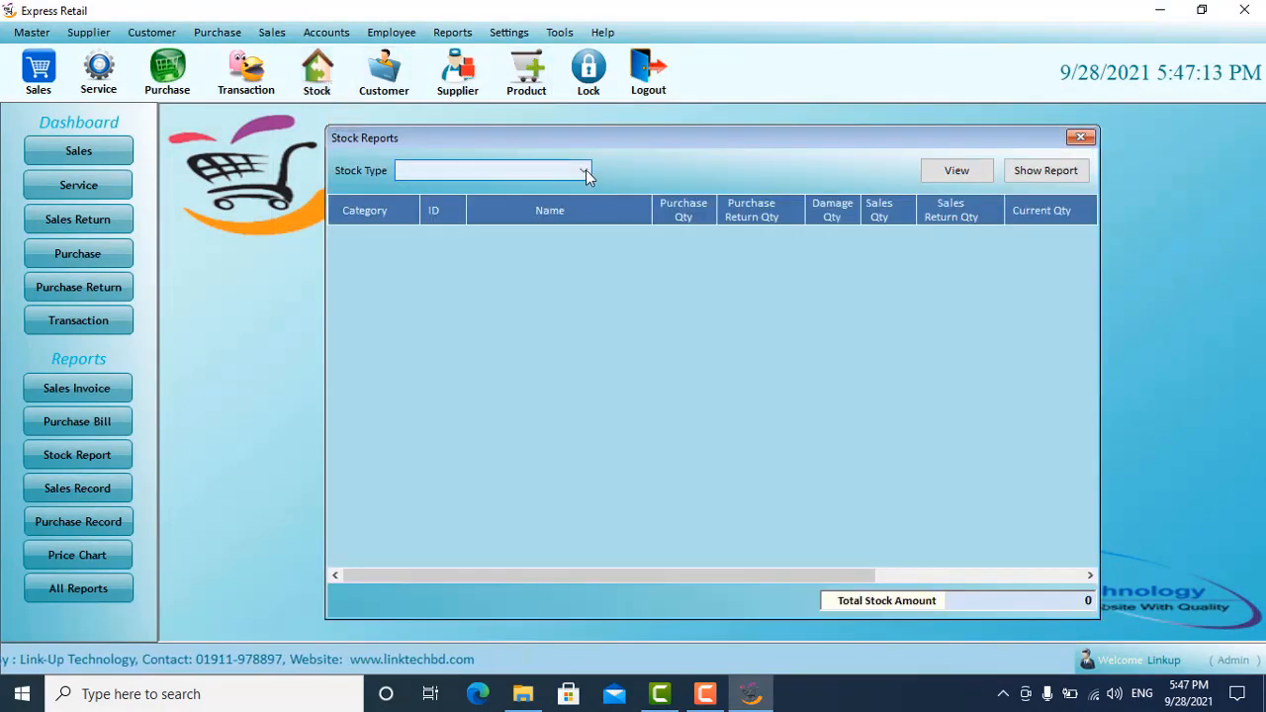
left_click(584, 173)
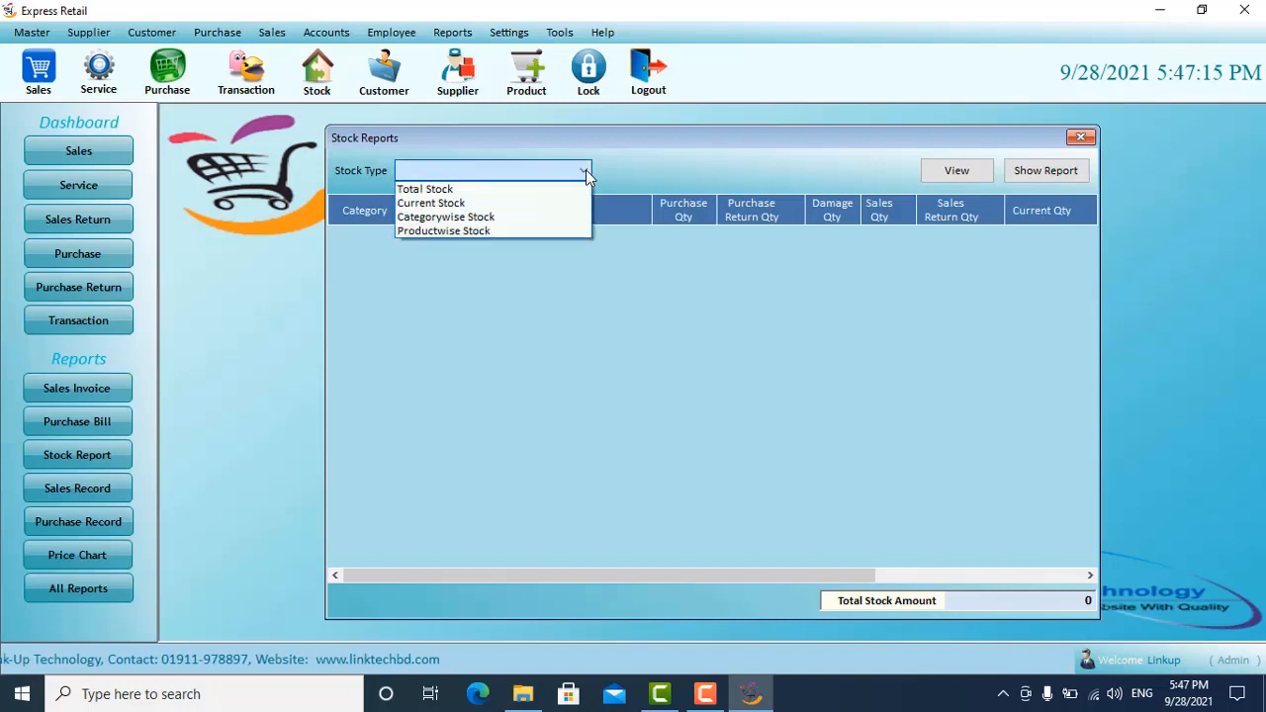
left_click(499, 204)
left_click(947, 174)
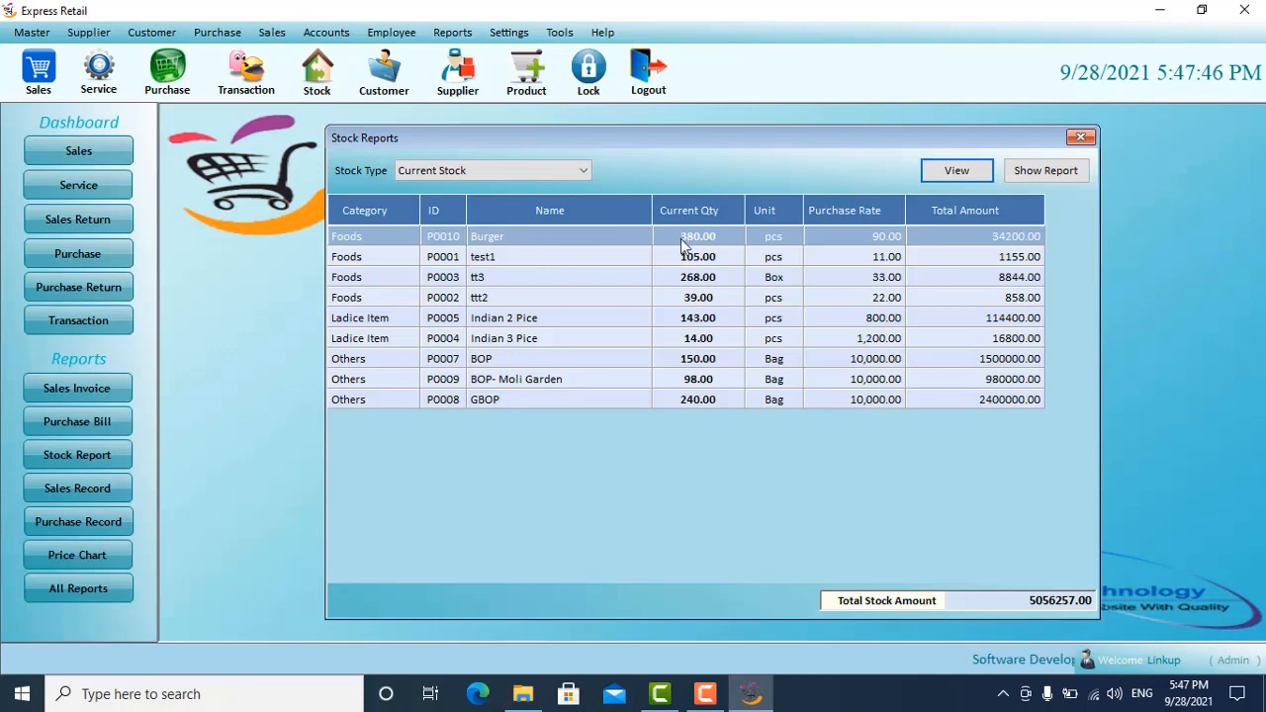
left_click(1082, 137)
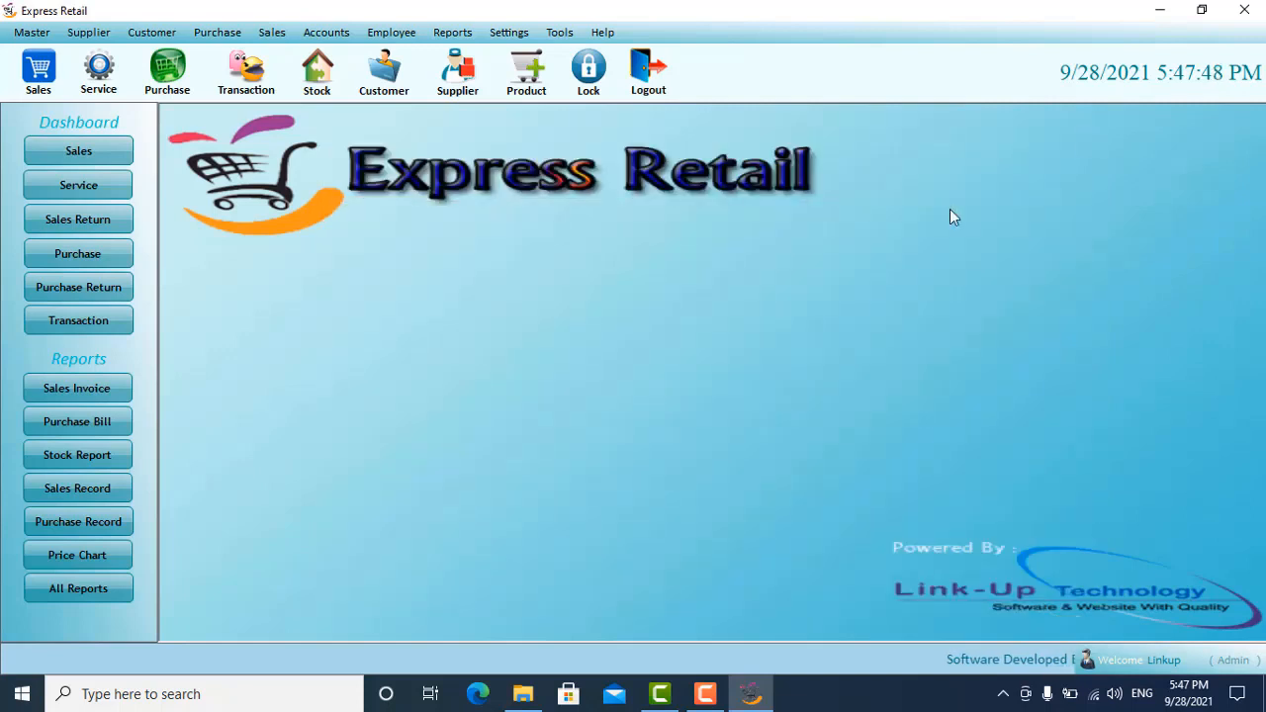
- View the sales record of all sales for 9/28/2021 and check the total sale, closing the record when done
left_click(89, 498)
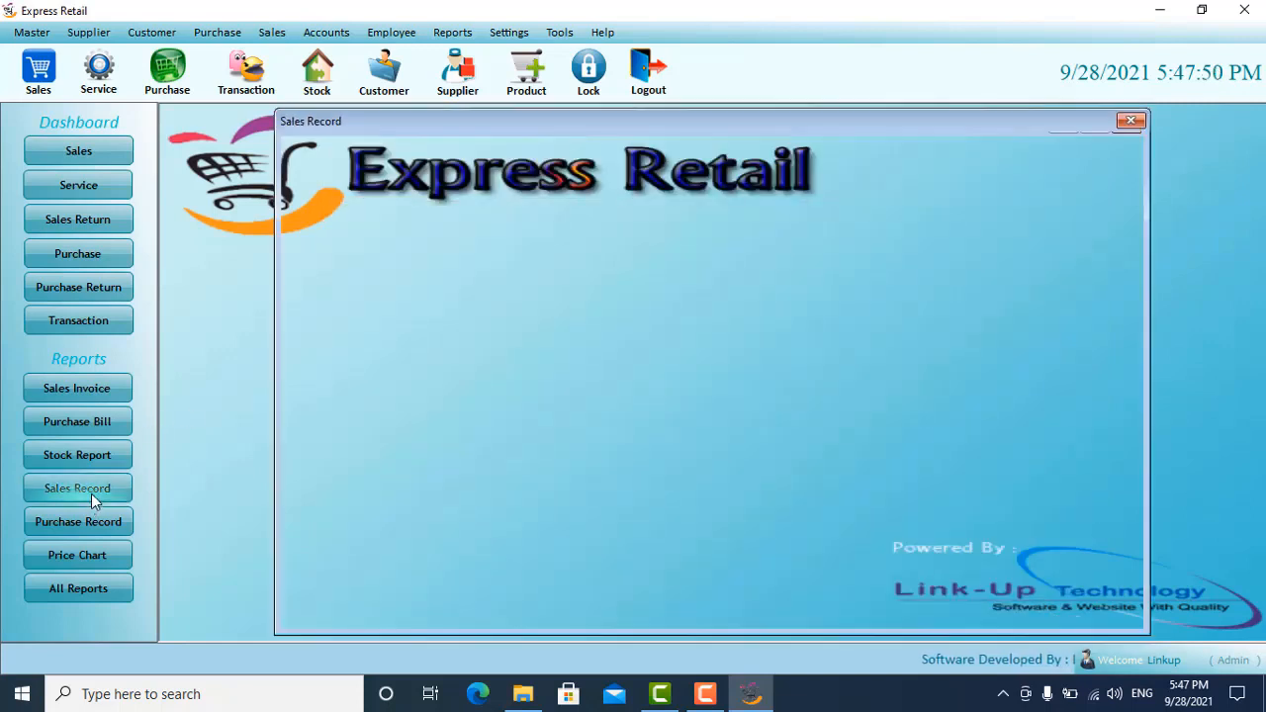
left_click(993, 204)
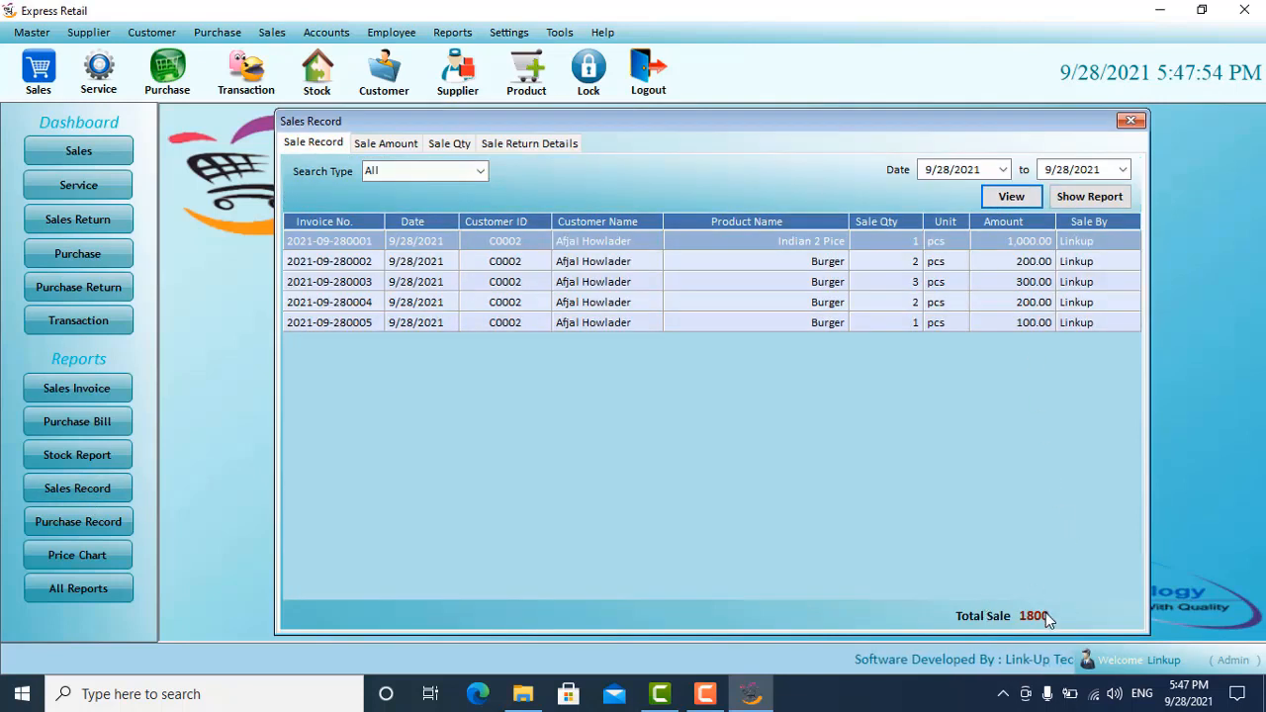
left_click(1004, 169)
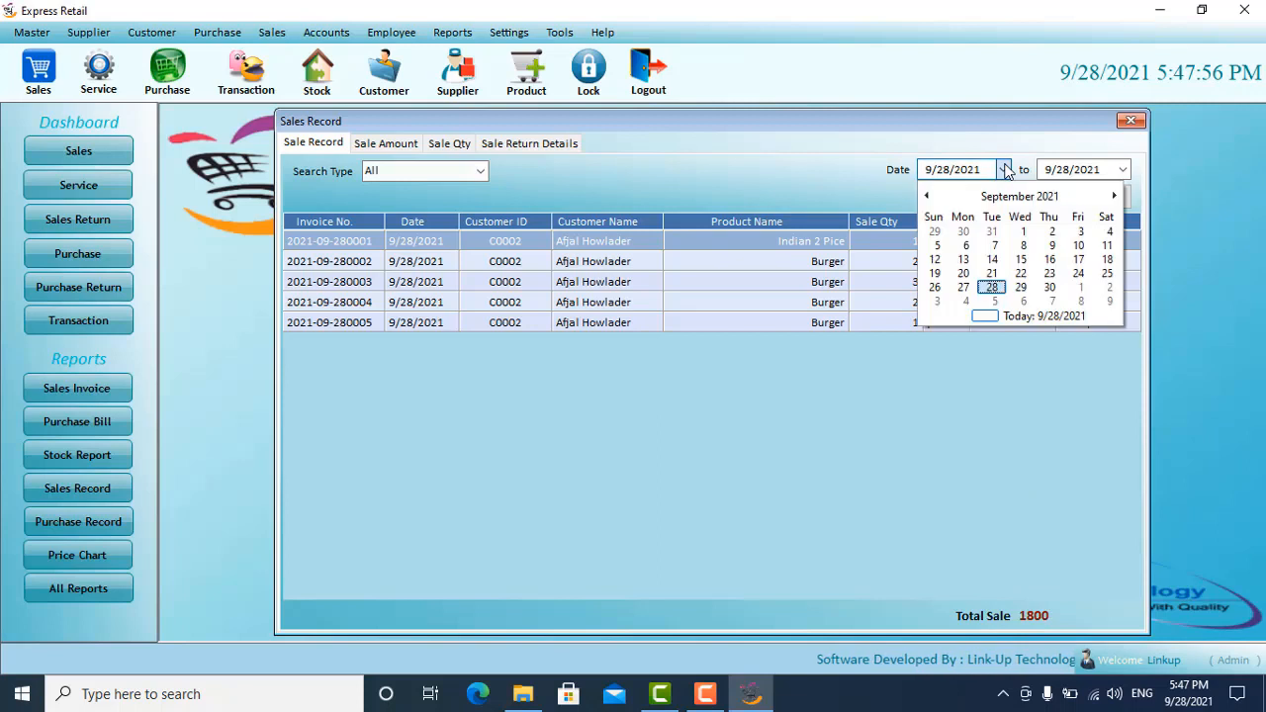
left_click(1133, 122)
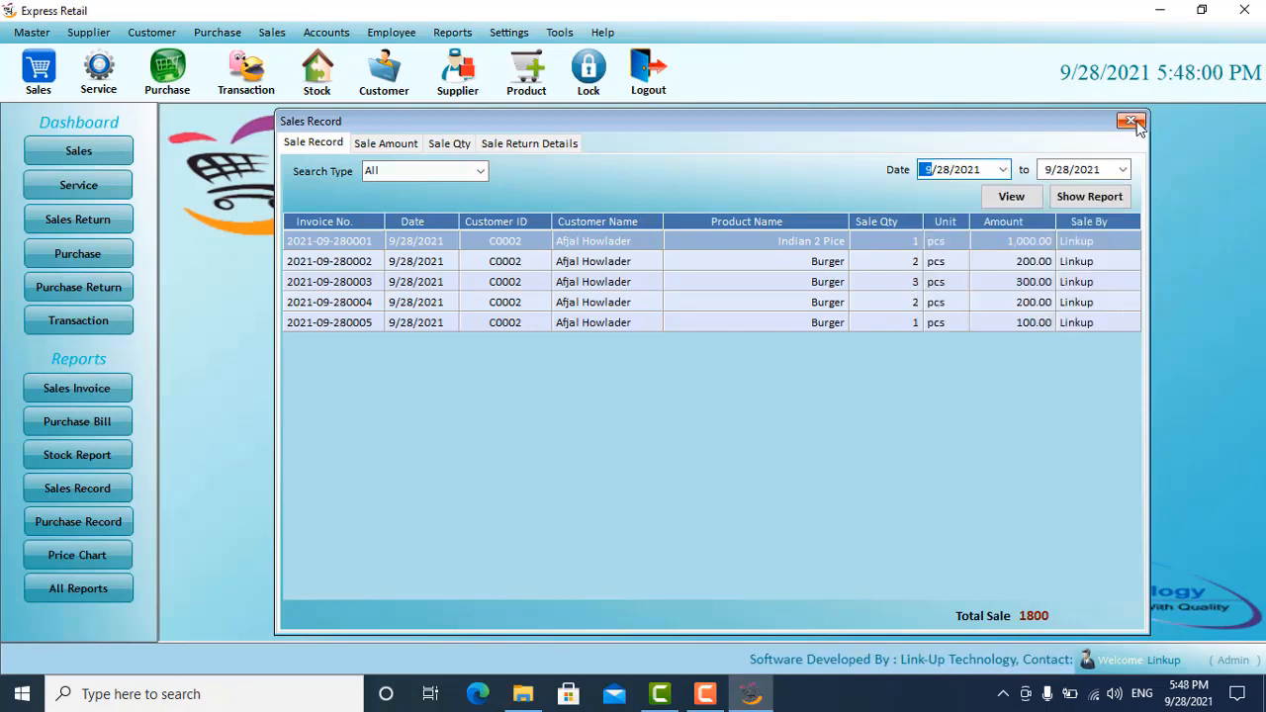
left_click(1134, 123)
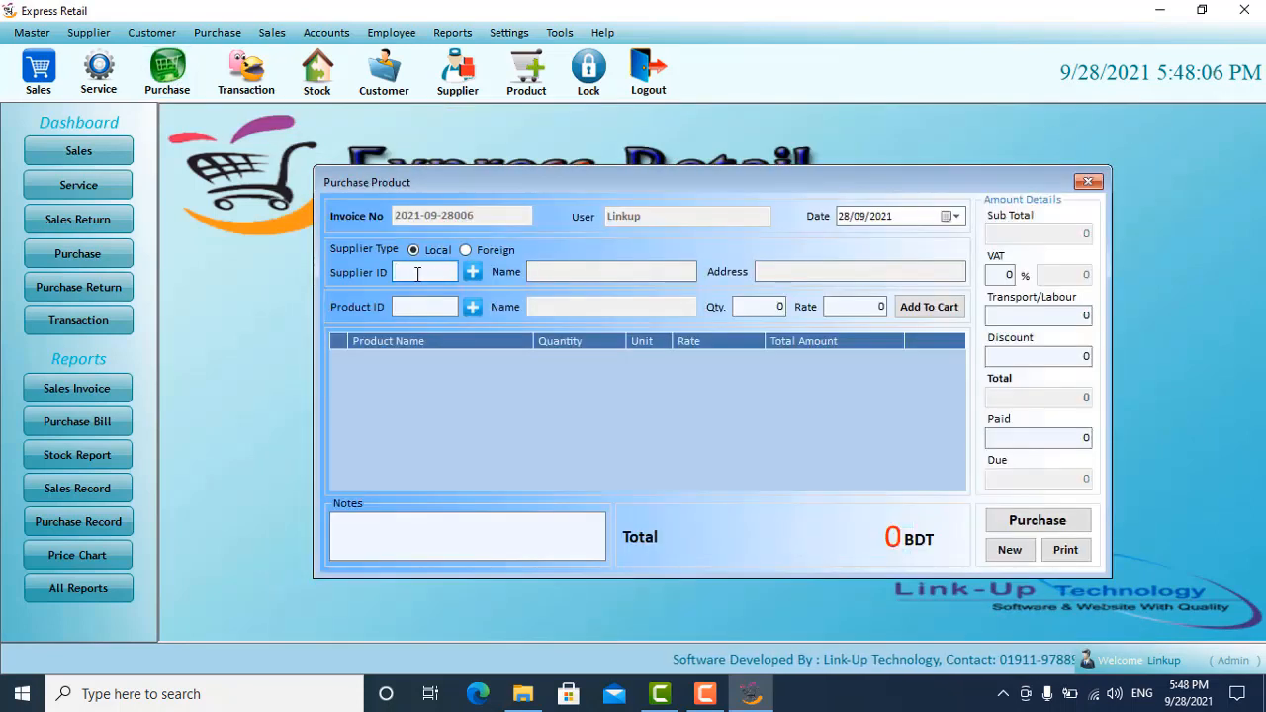
- Look at the new supplier form, and choose Desh Textile as the local supplier for a new product purchase
left_click(418, 274)
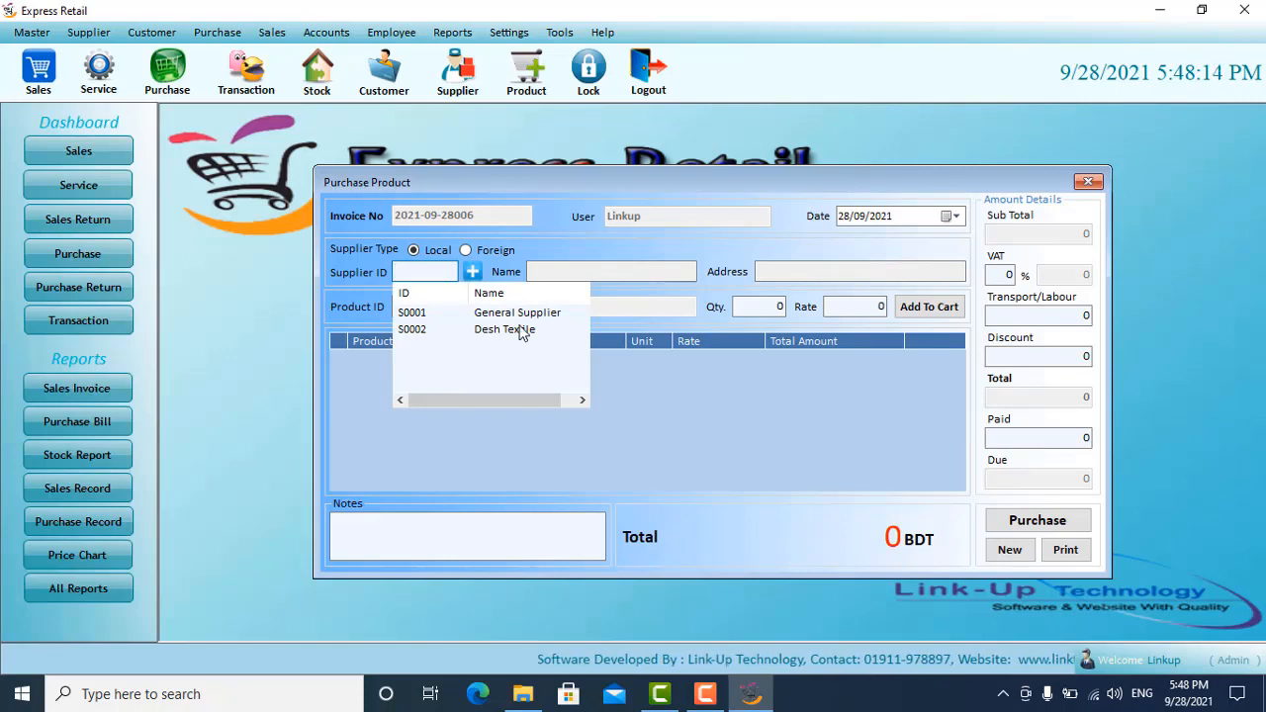
left_click(474, 272)
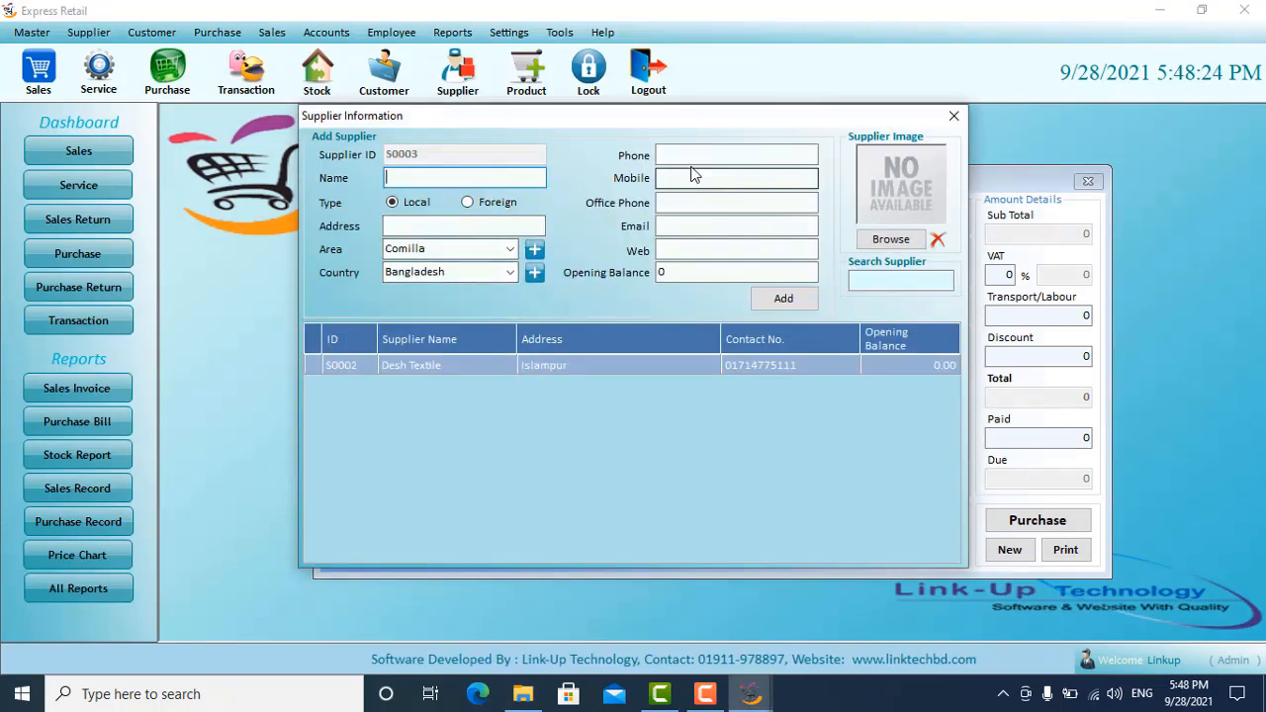
left_click(954, 116)
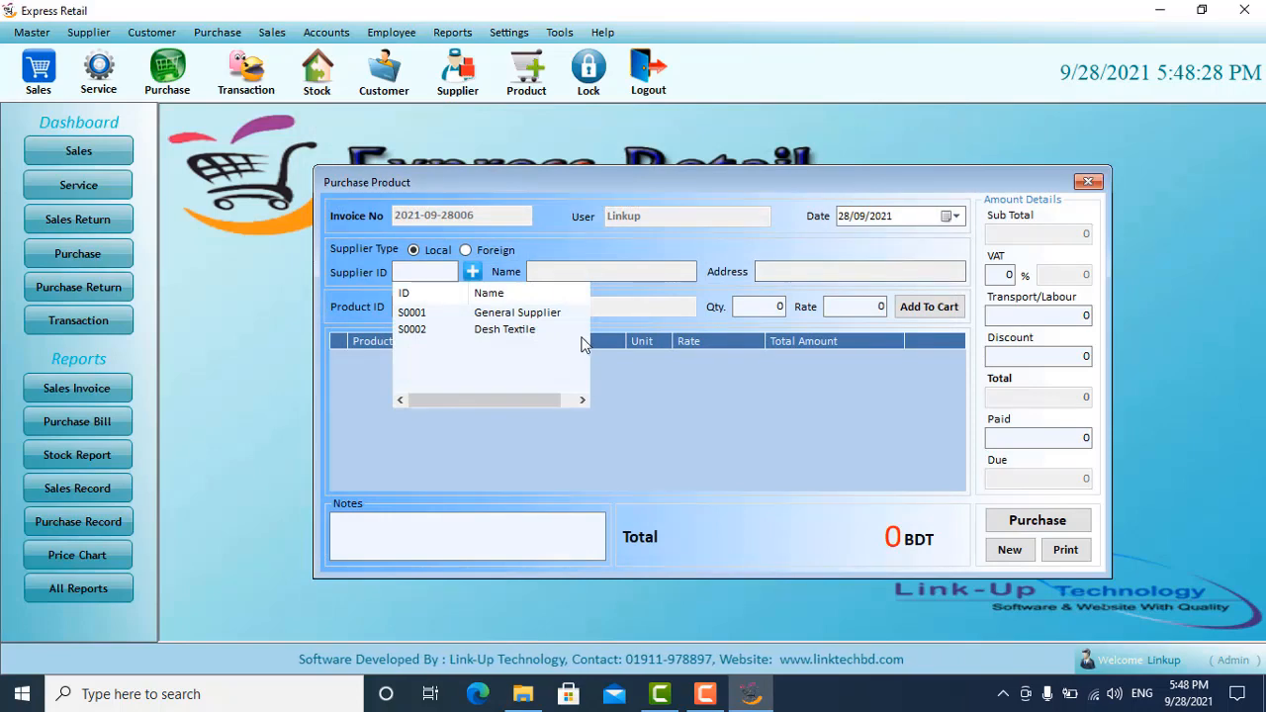
left_click(514, 331)
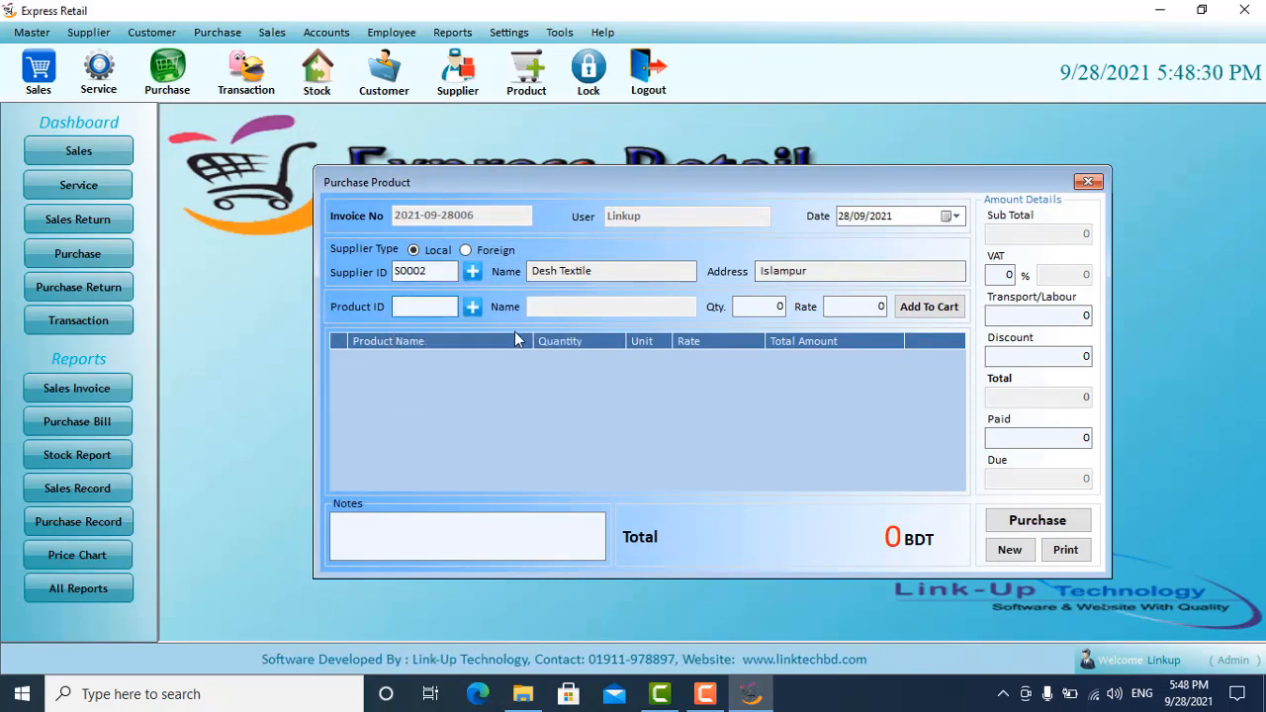
- Add the product Biscuit to the purchase cart with a quantity of 20
left_click(408, 306)
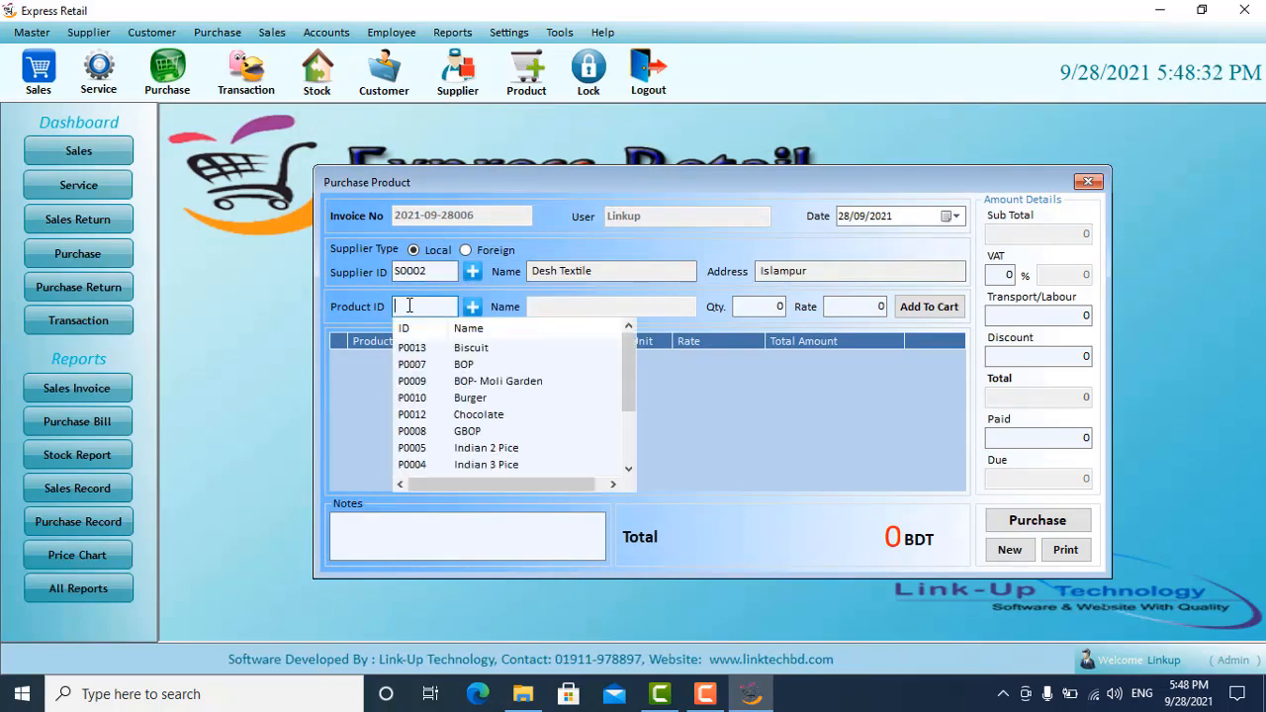
left_click(471, 351)
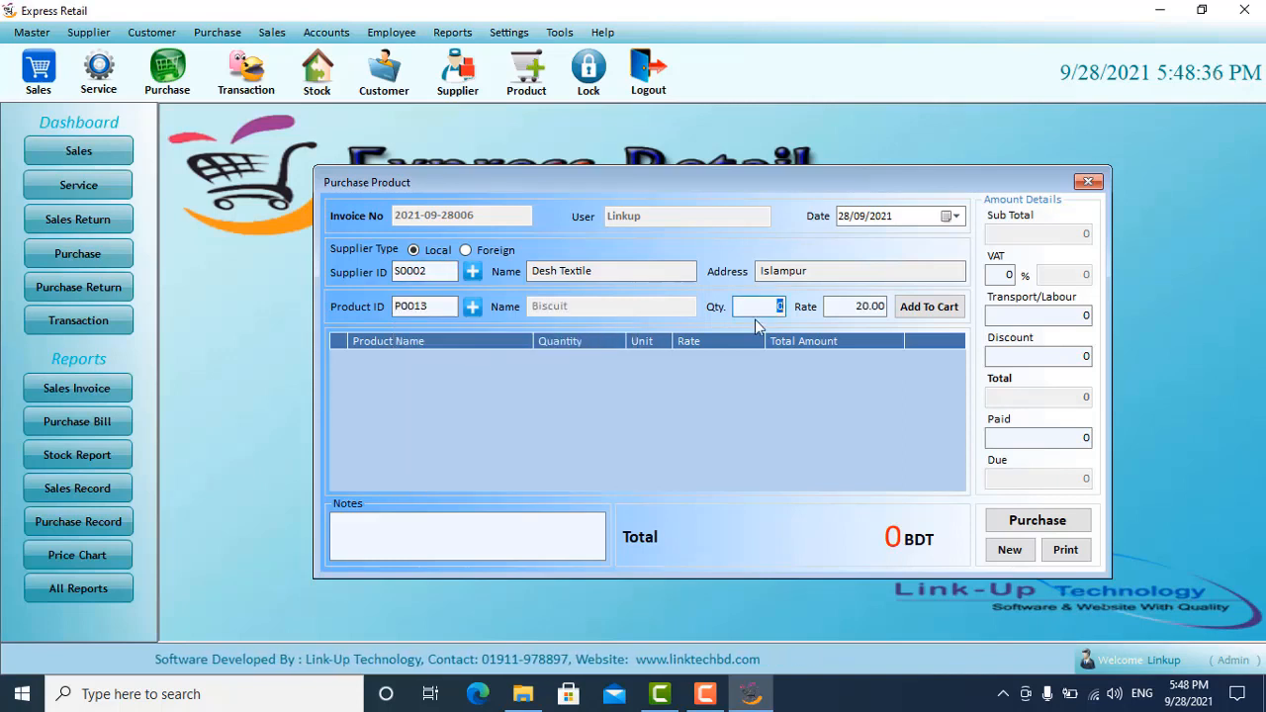
type("20")
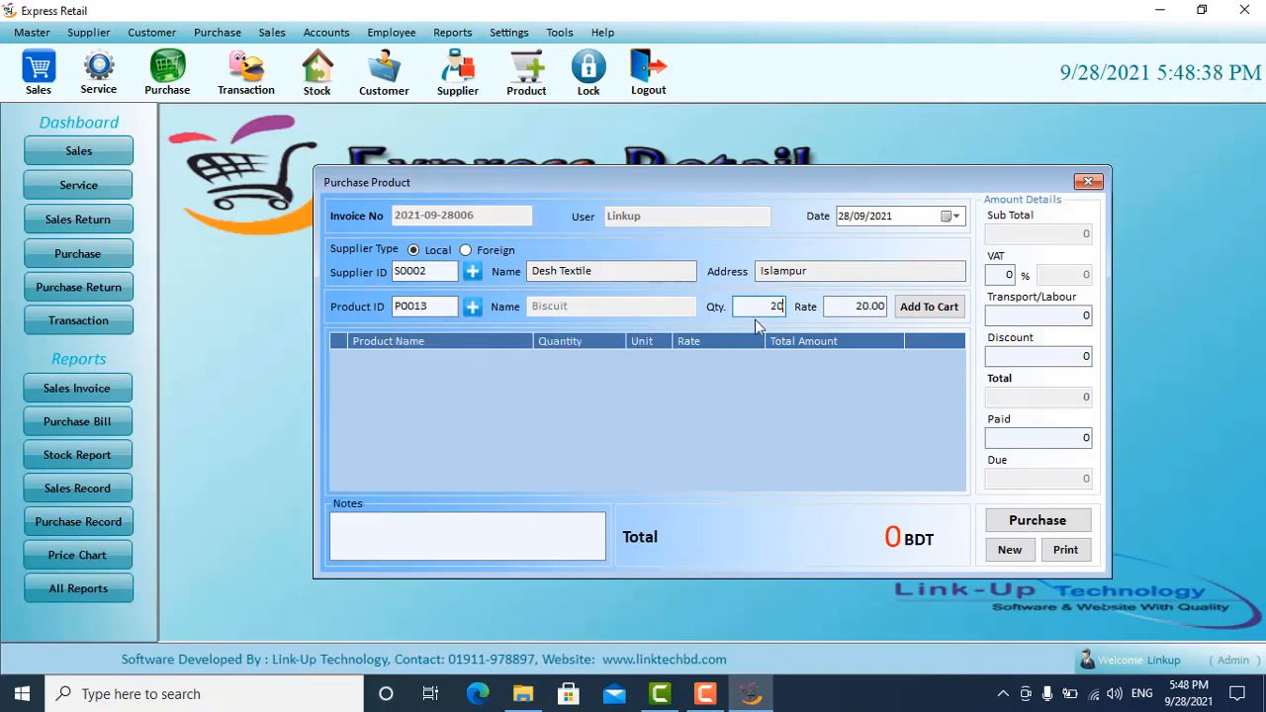
left_click(929, 307)
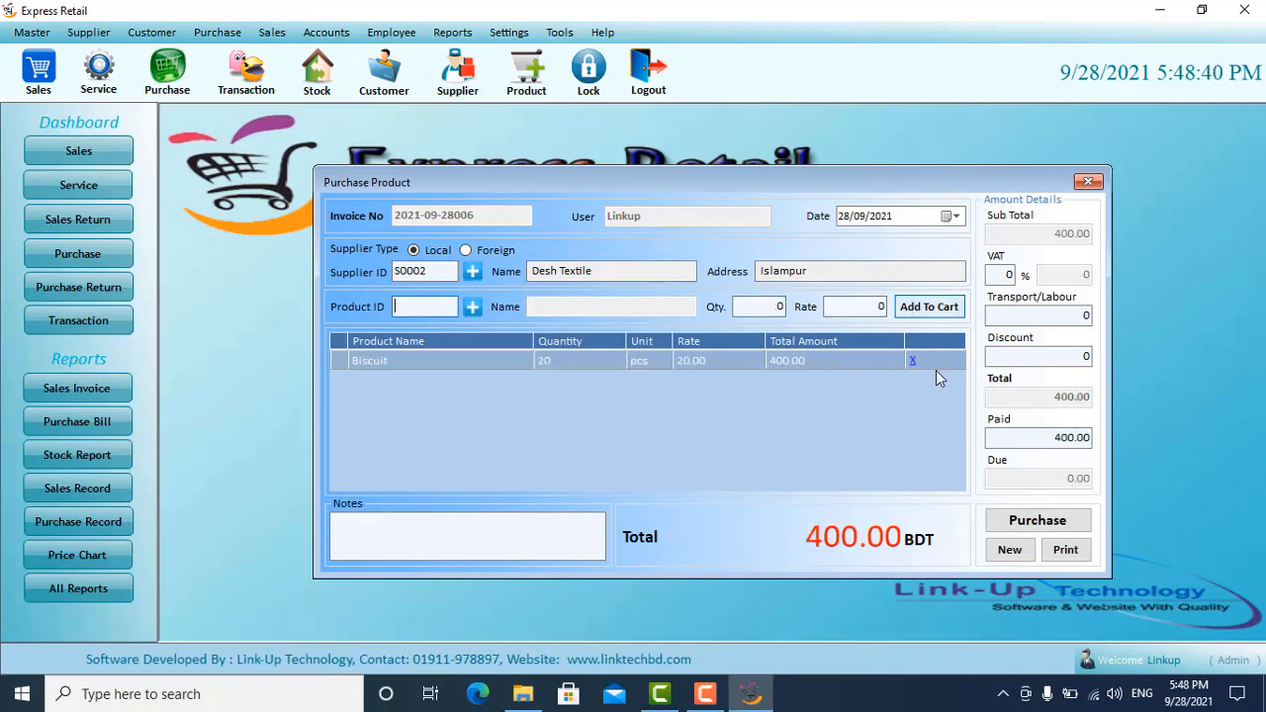
- Complete and save the Biscuit purchase, and view its printable purchase bill before closing it
left_click(1038, 520)
left_click(648, 410)
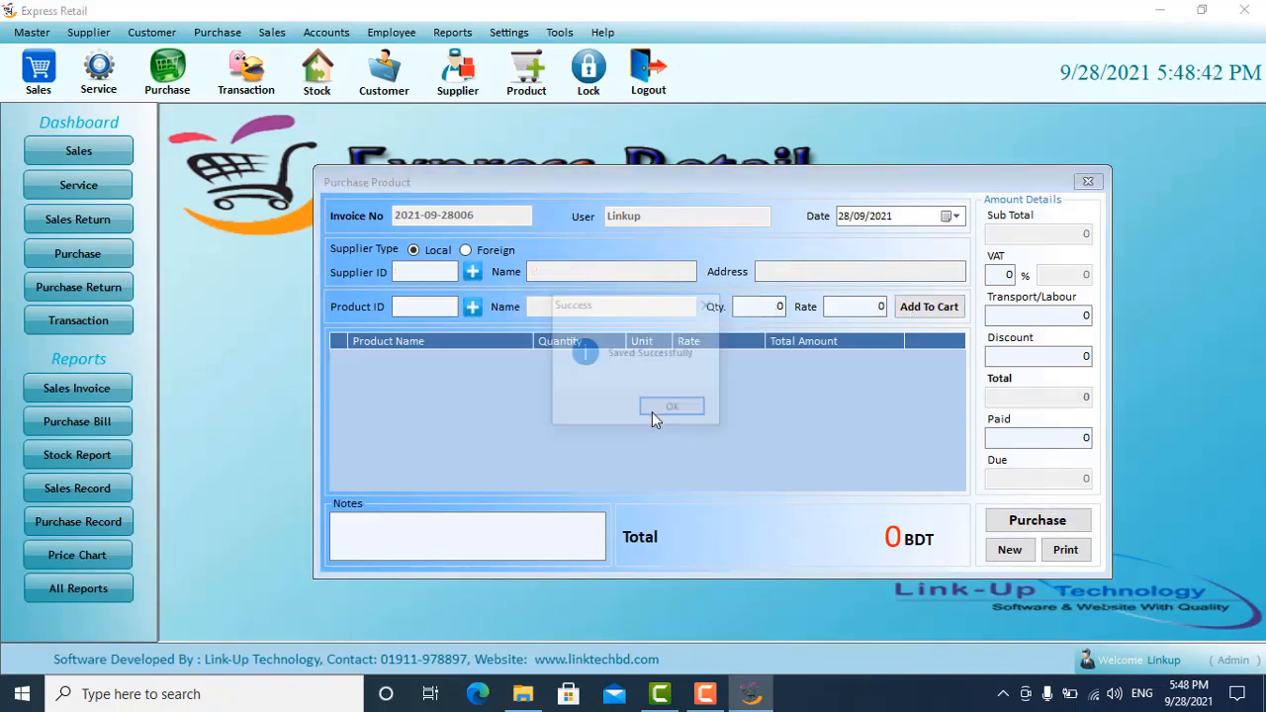
left_click(664, 409)
left_click(623, 400)
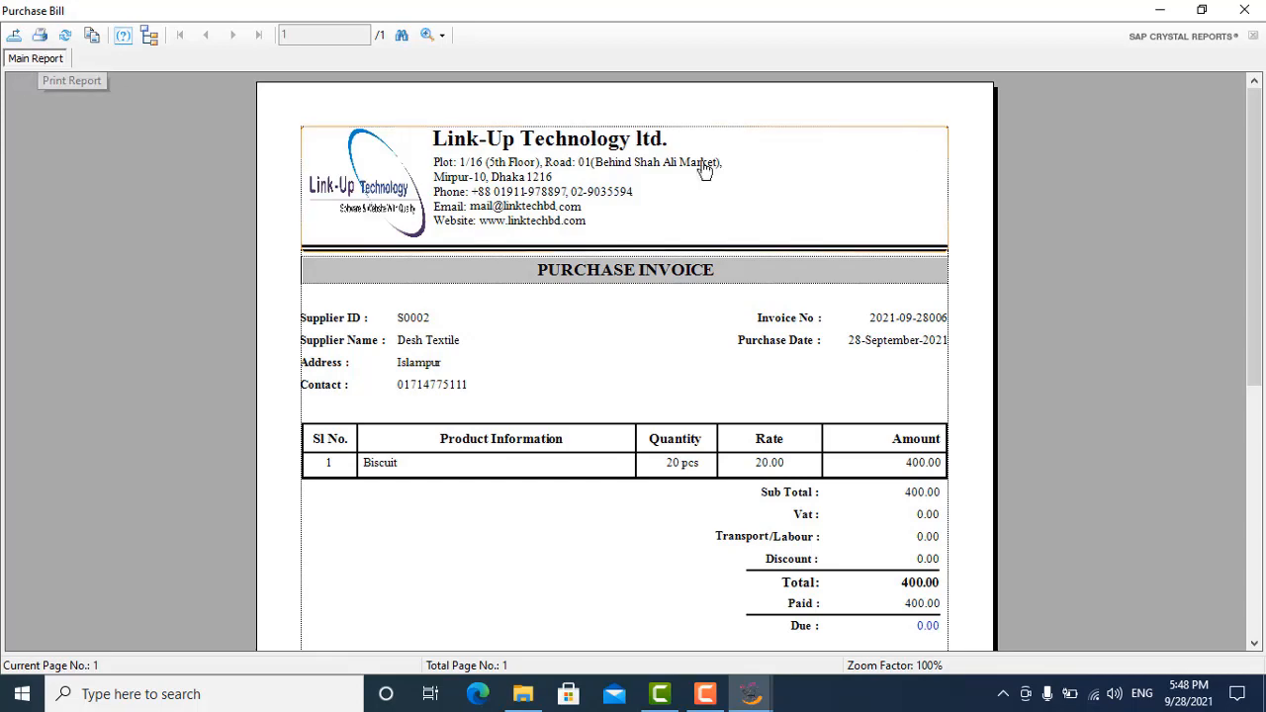
left_click(1245, 11)
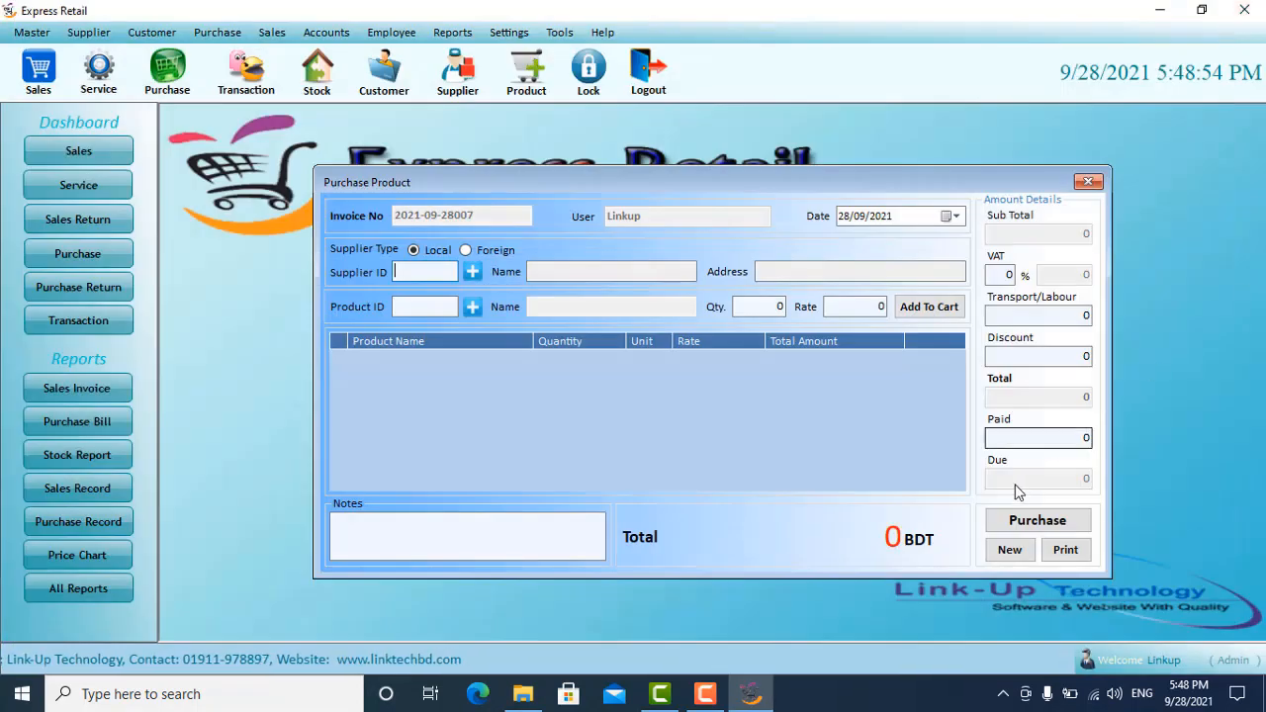
- Close the purchase form, view the stock report for Current Stock to check the Biscuit quantity, and close the report
left_click(1087, 181)
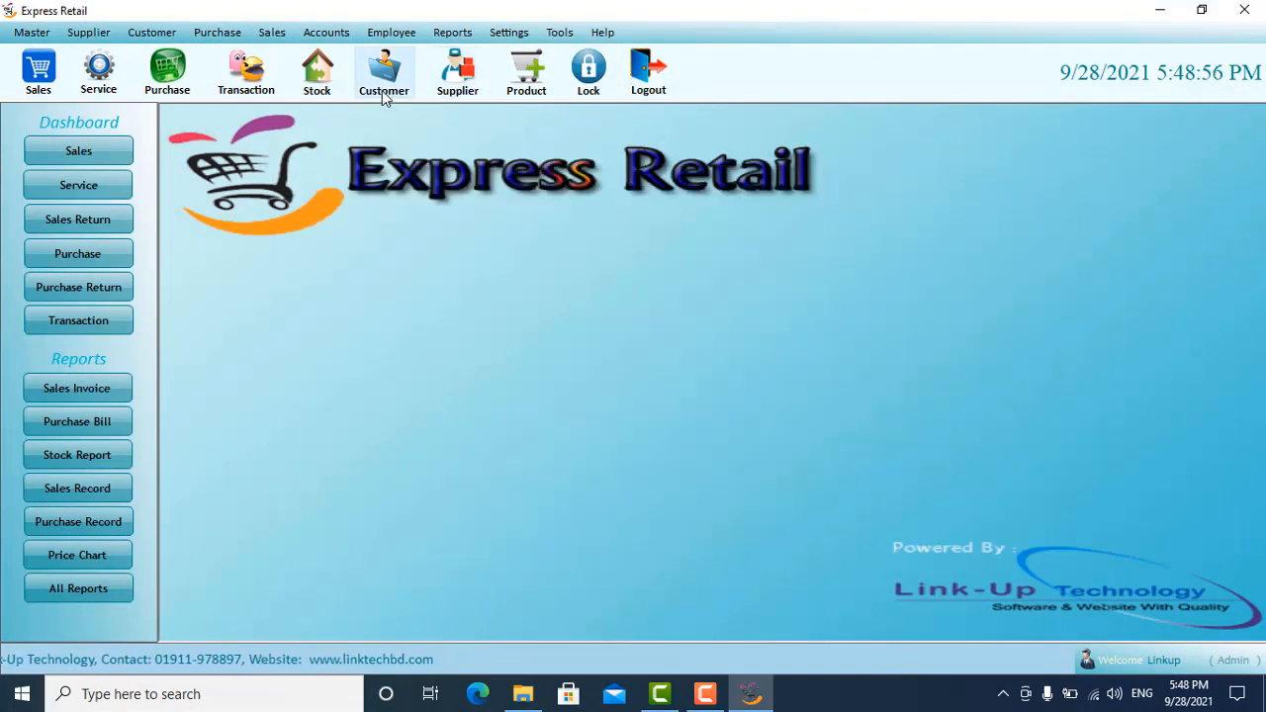
left_click(316, 77)
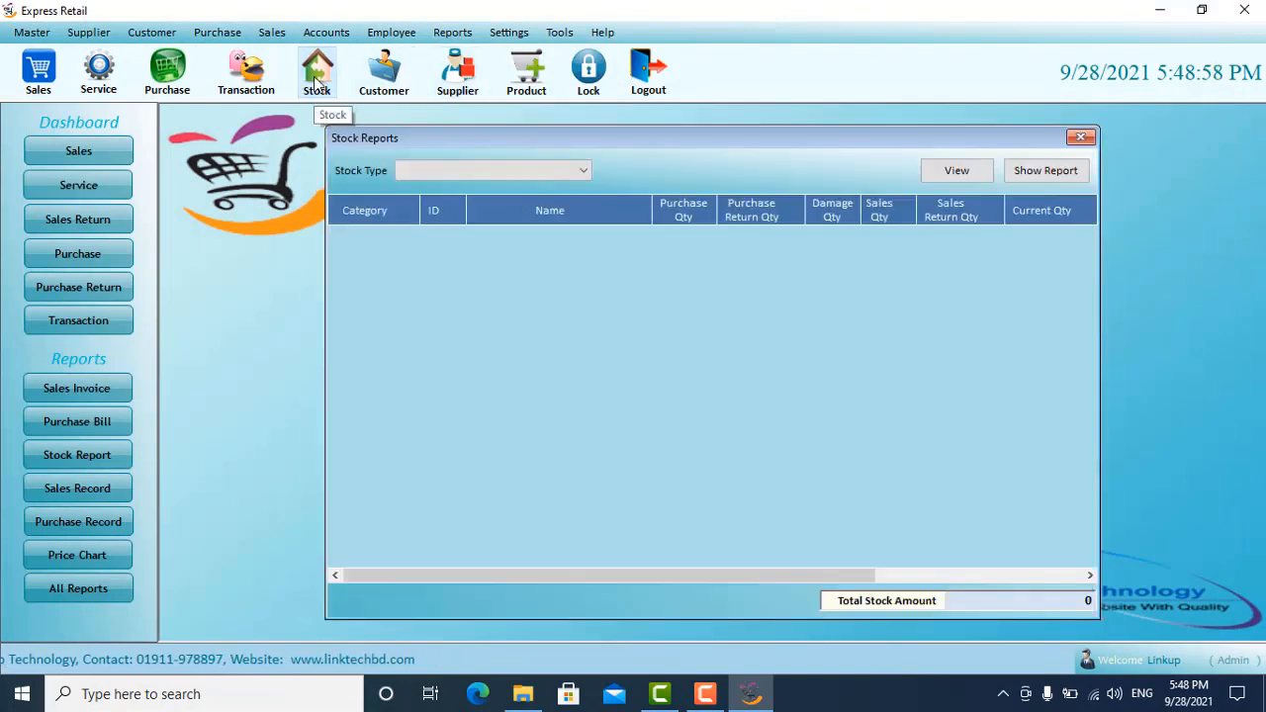
left_click(573, 170)
left_click(540, 202)
left_click(990, 173)
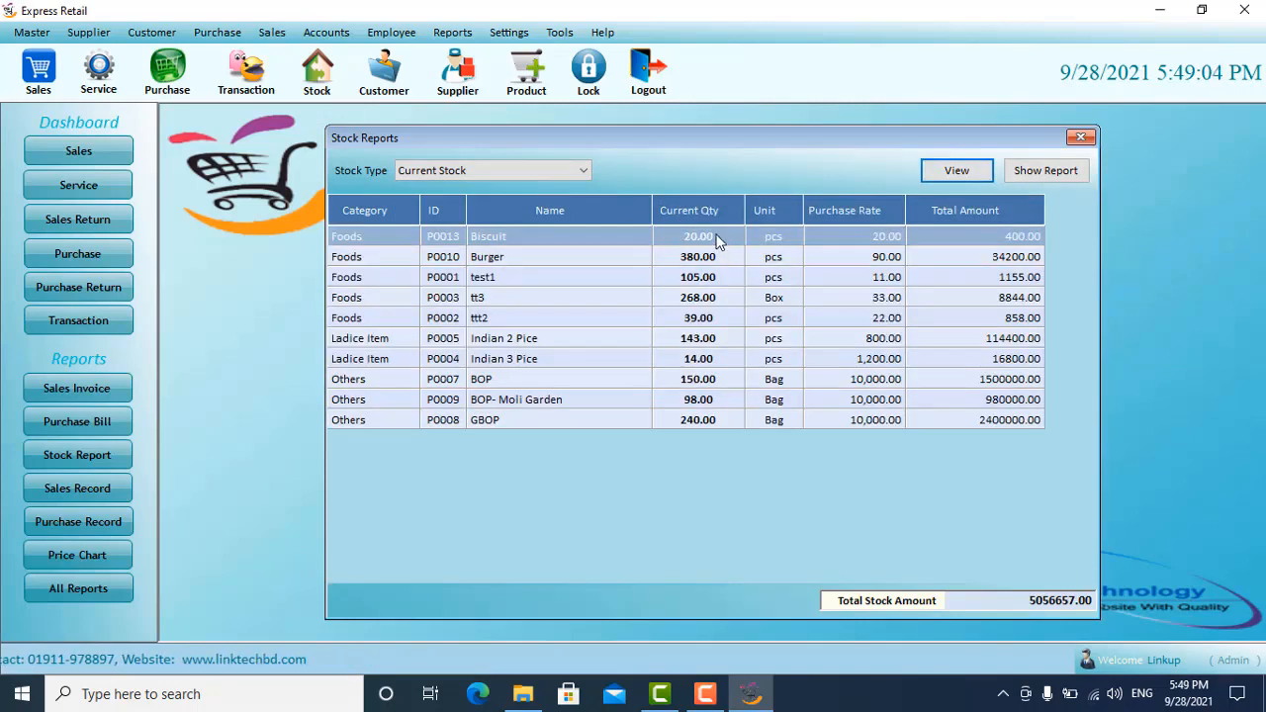
left_click(1079, 137)
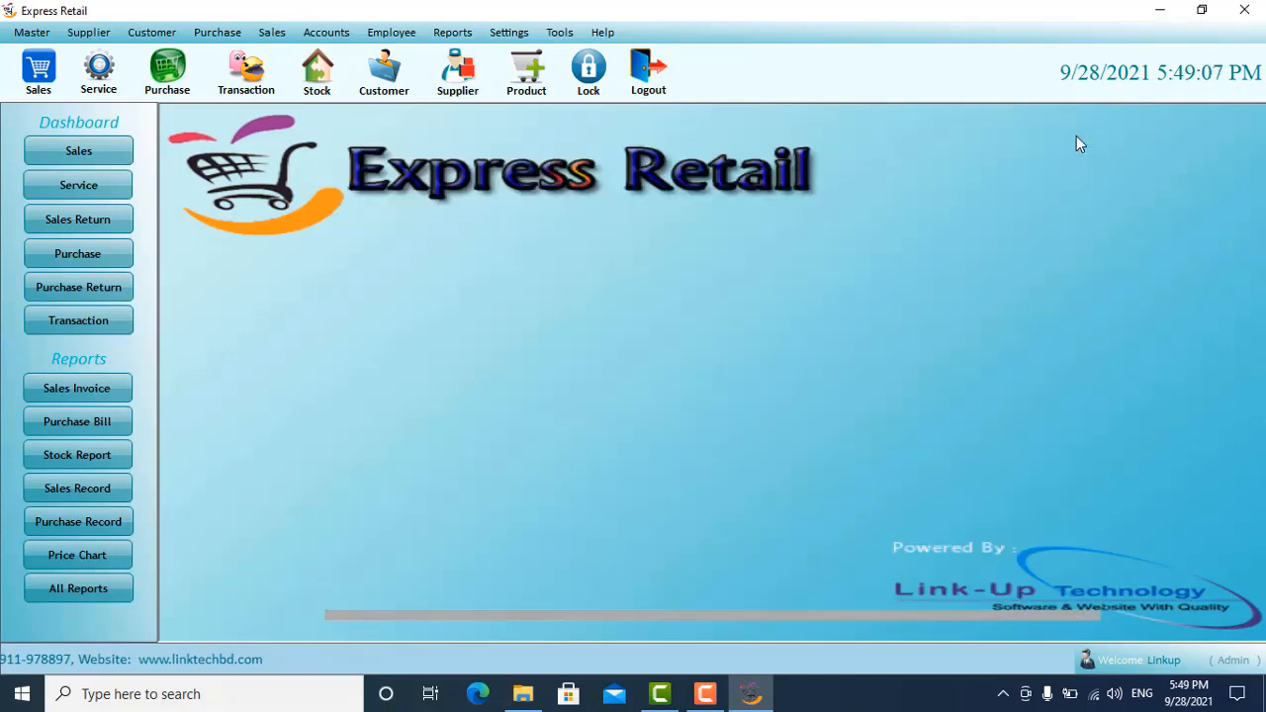
- View the purchase record of all purchases for 9/28/2021, check the Biscuit entry, and close the record
left_click(91, 522)
left_click(989, 197)
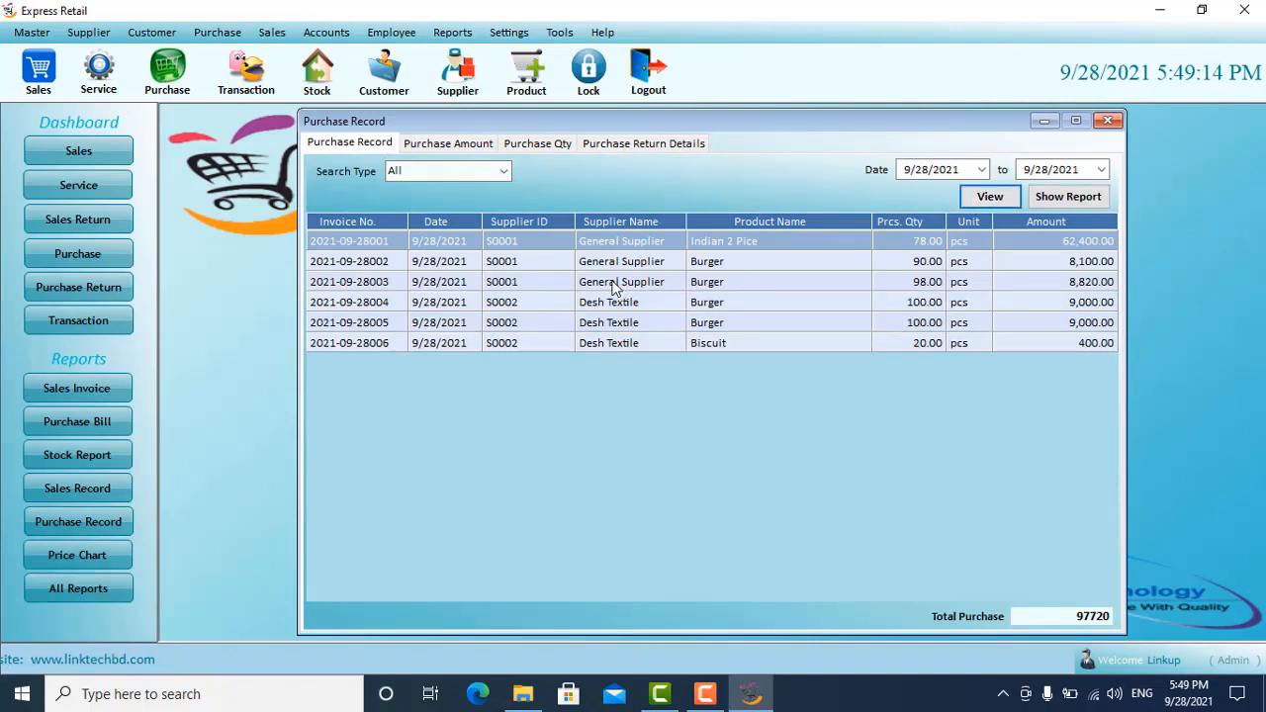
left_click(720, 345)
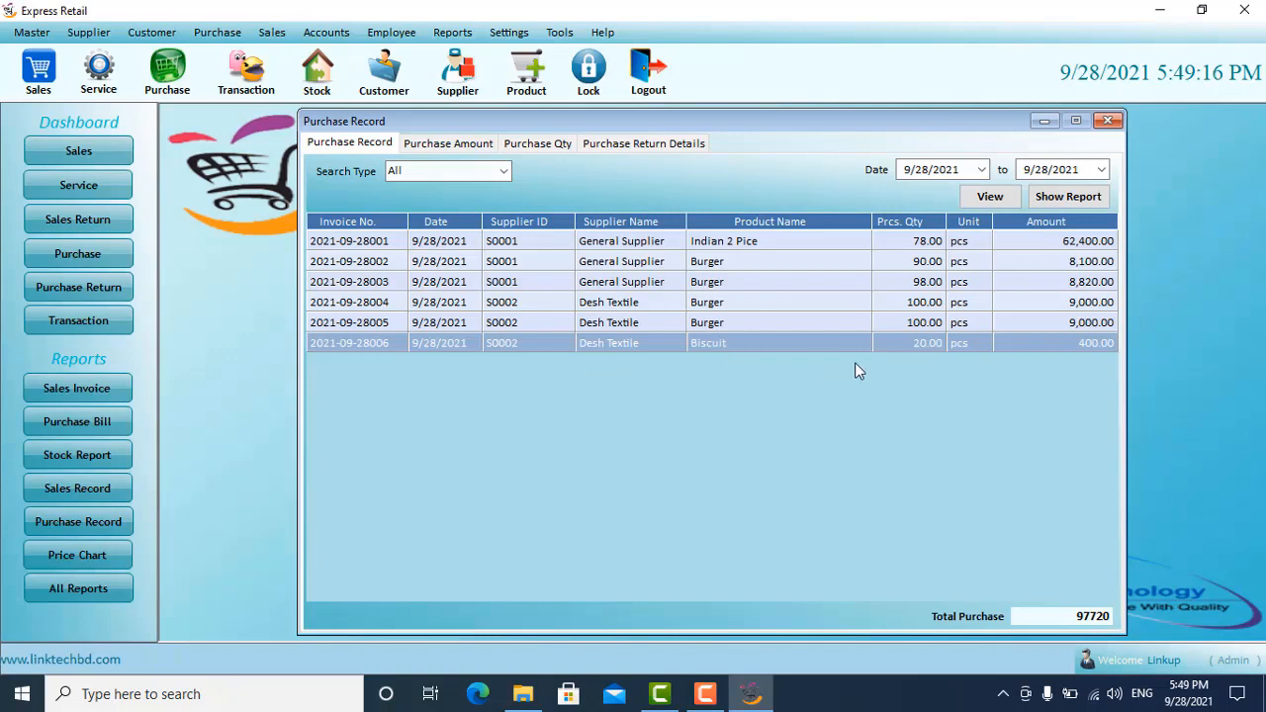
left_click(980, 169)
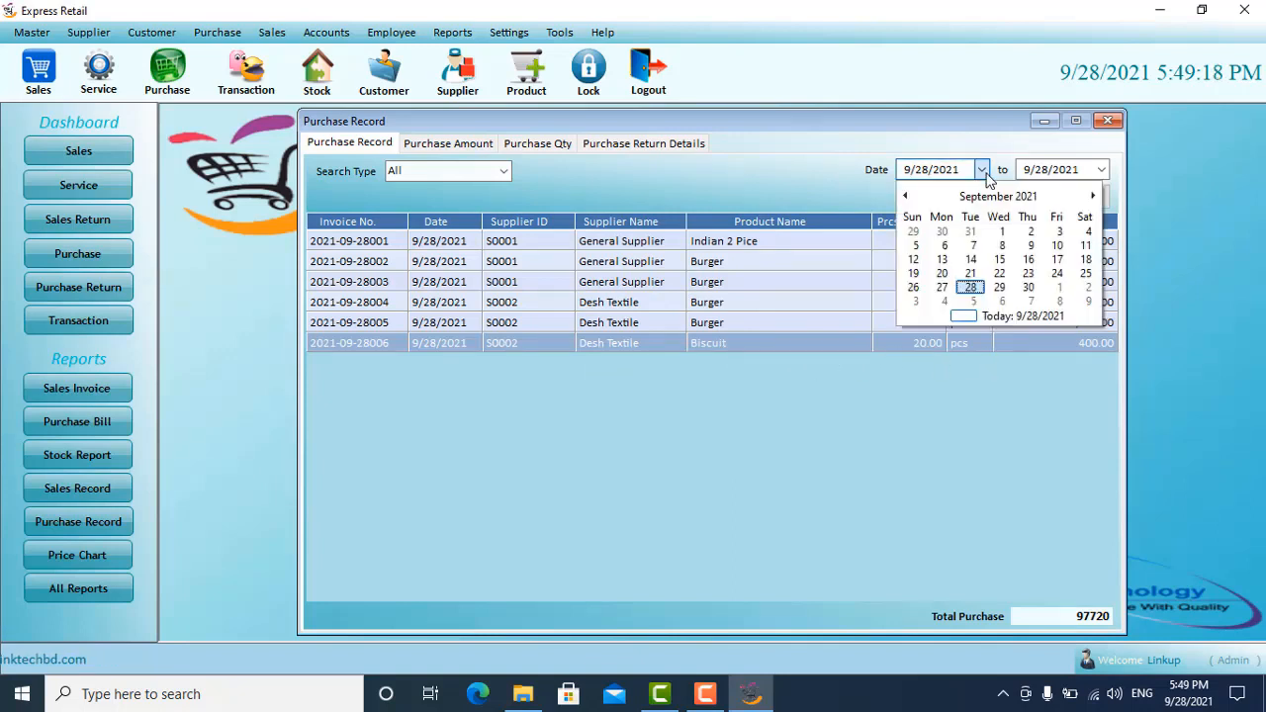
left_click(1107, 130)
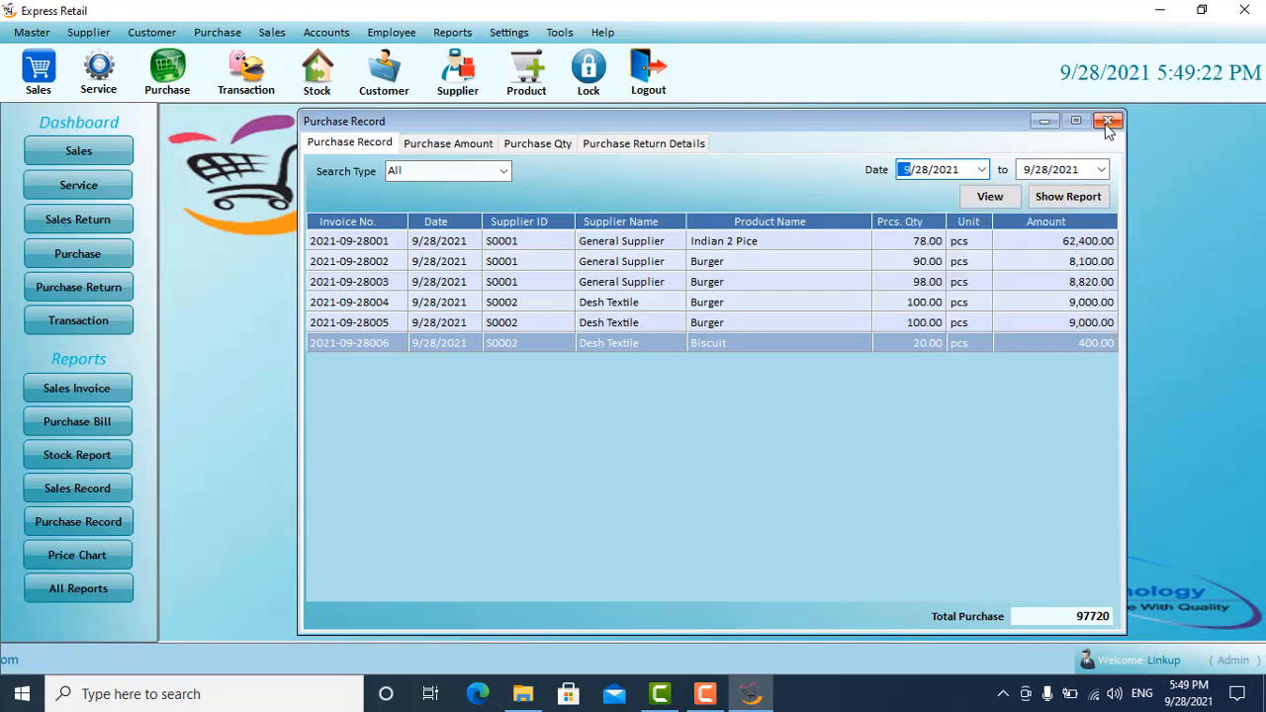
left_click(1106, 123)
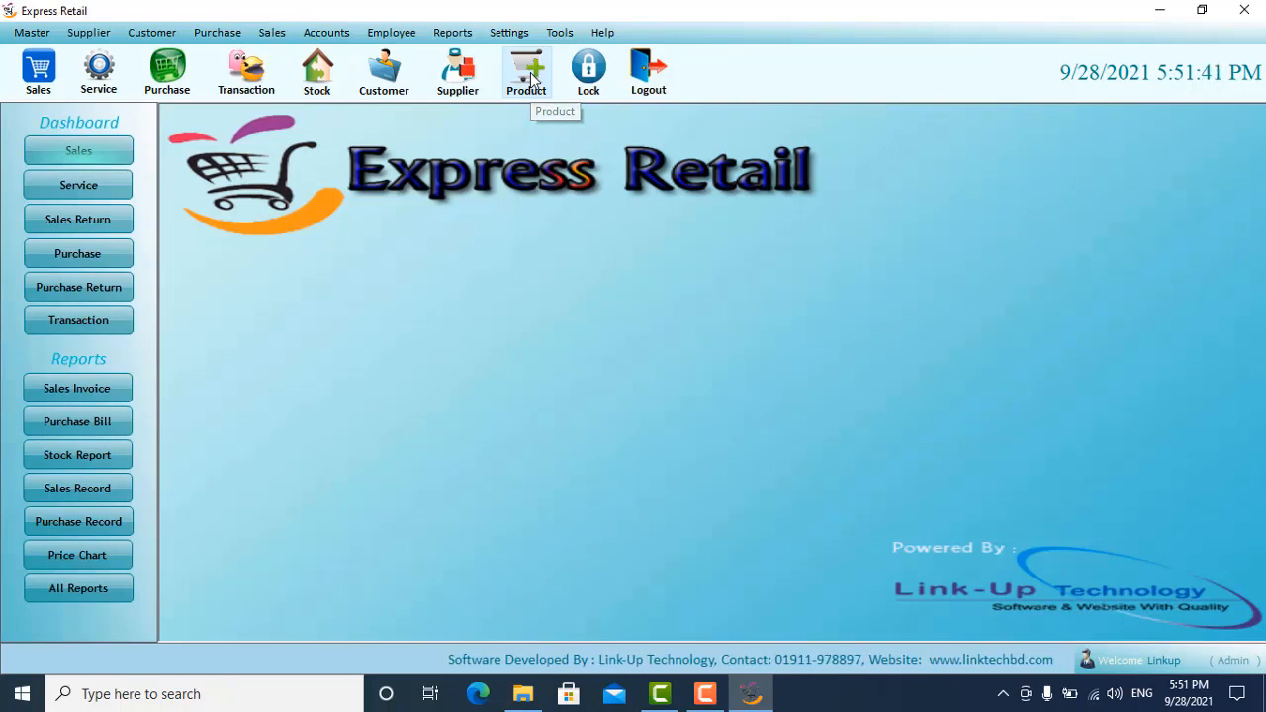
- Open the product information form and look at the available categories and the form for adding a category
left_click(531, 79)
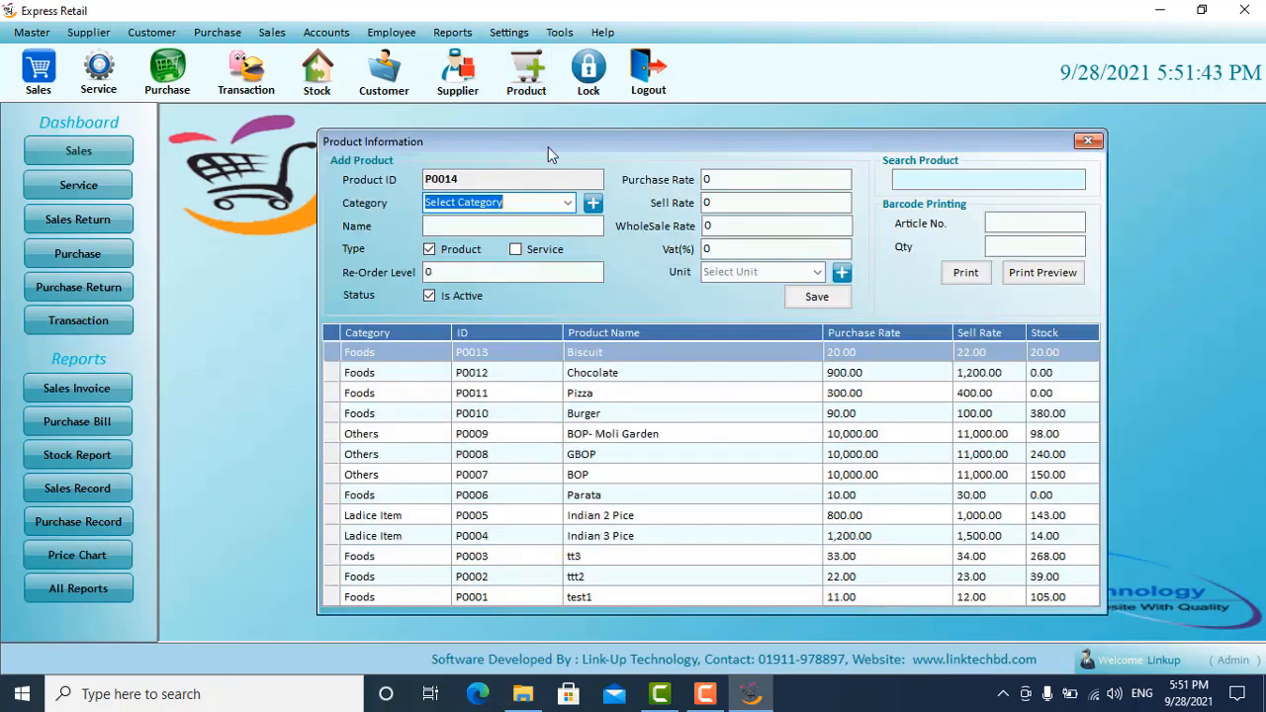
left_click(567, 202)
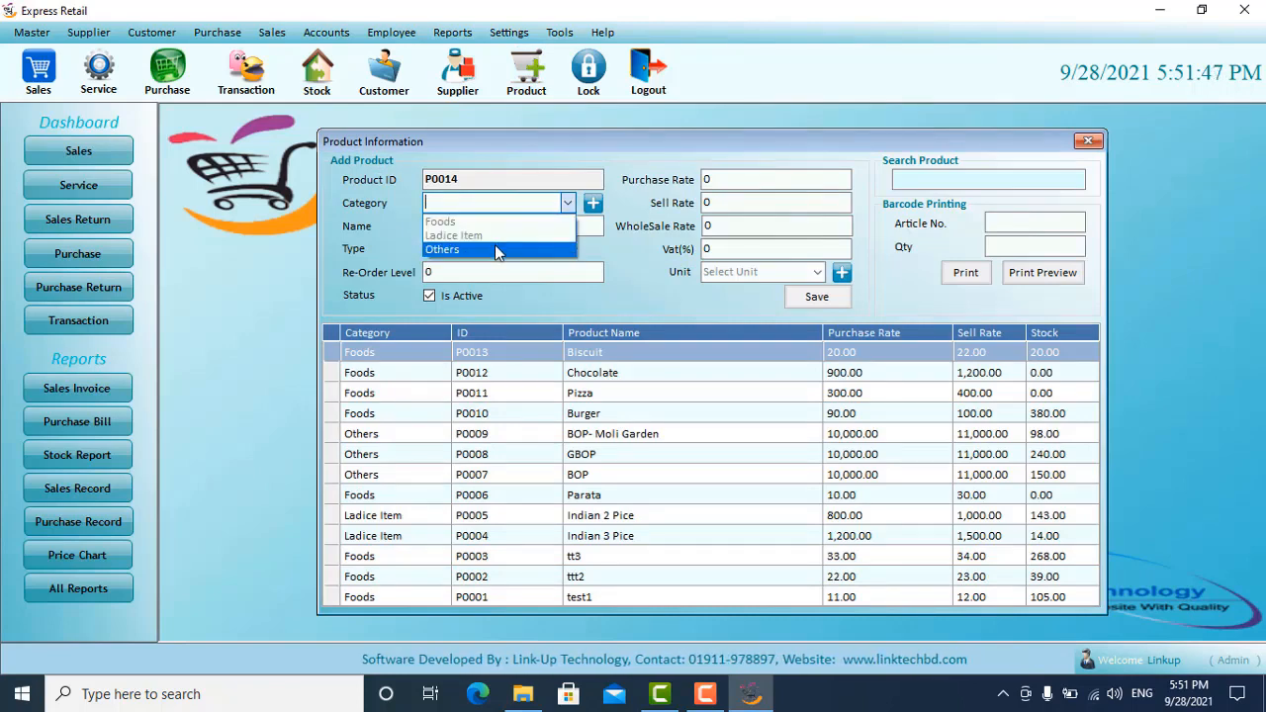
left_click(593, 203)
left_click(593, 204)
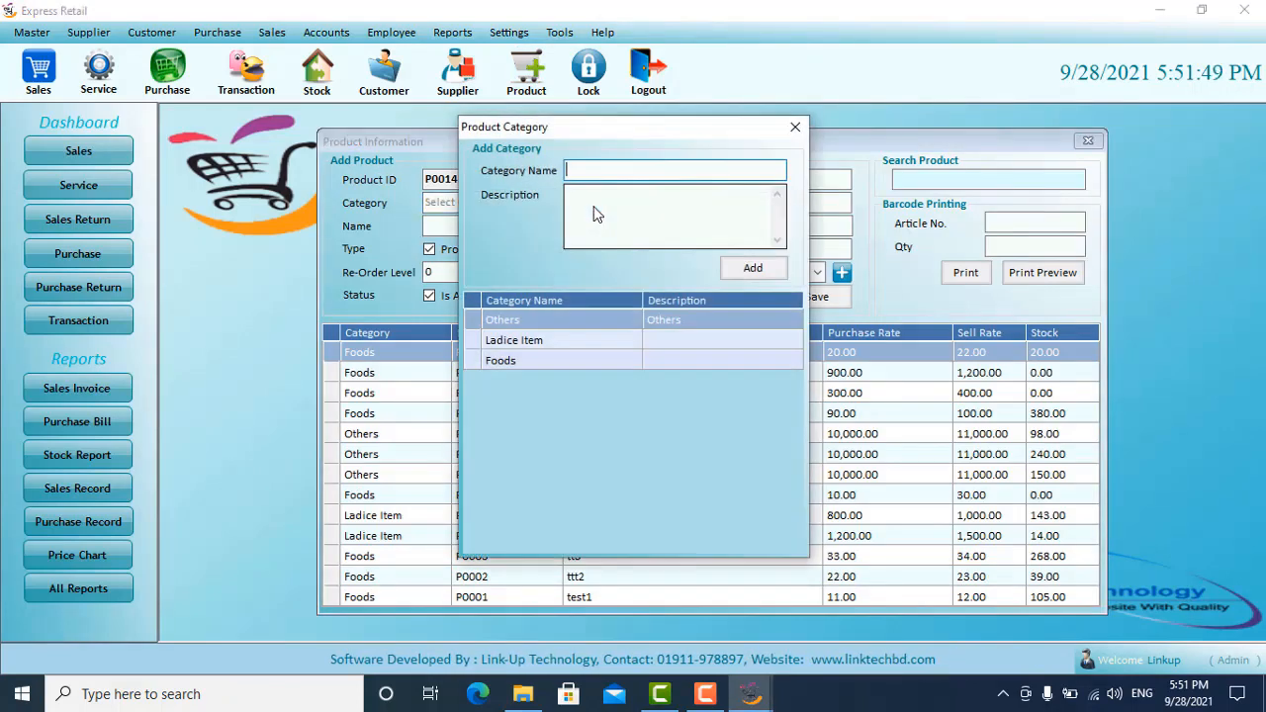
left_click(795, 128)
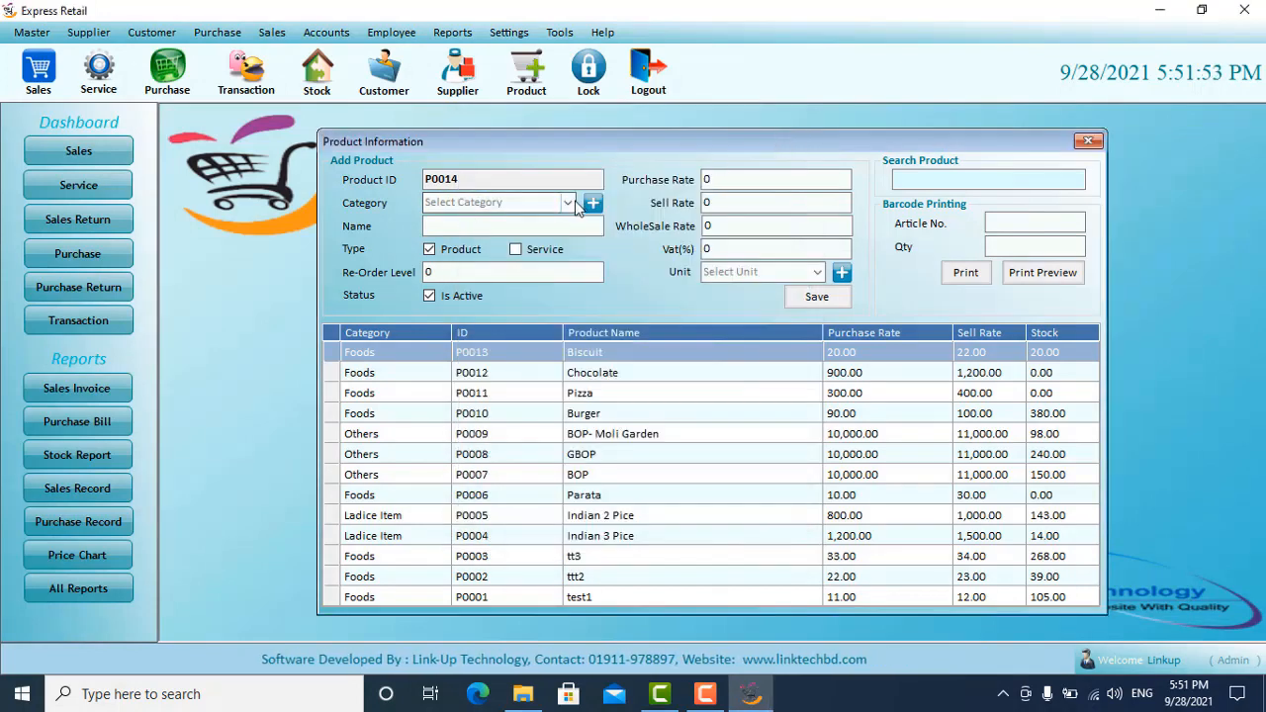
- Enter a new product in the Foods category named Ice Cream with a re-order level of 10
left_click(573, 203)
left_click(513, 216)
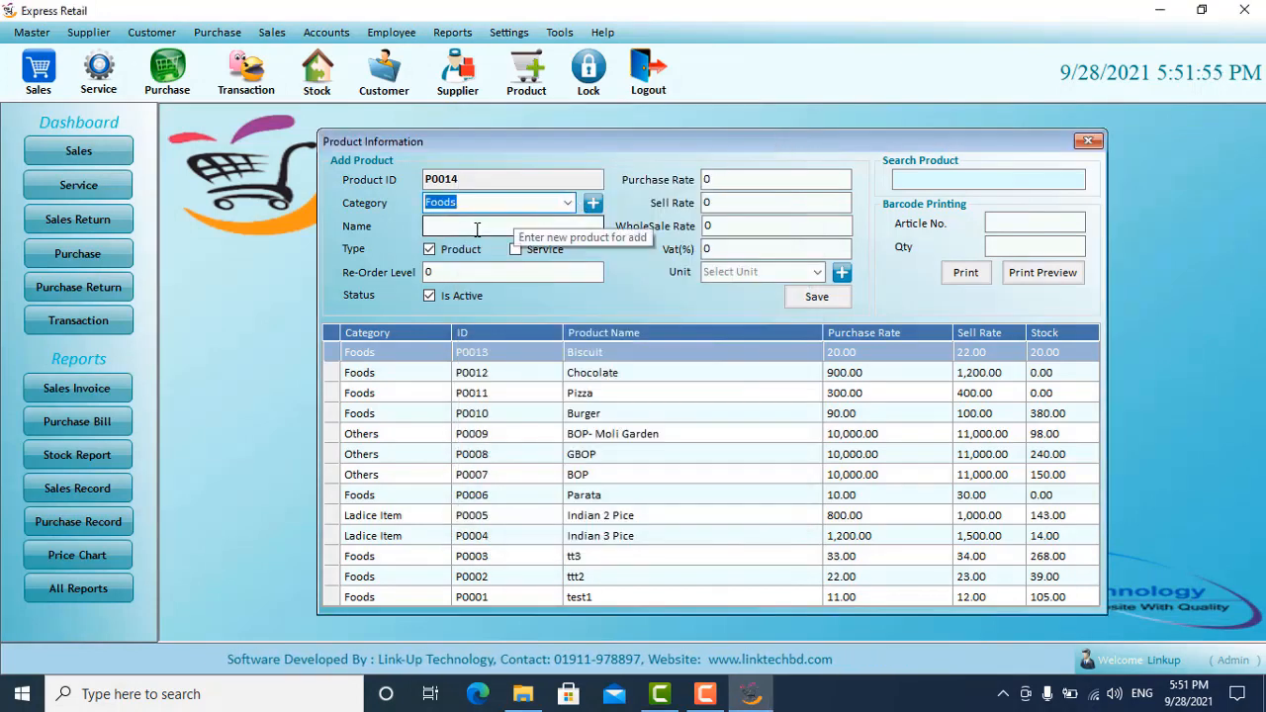
left_click(477, 229)
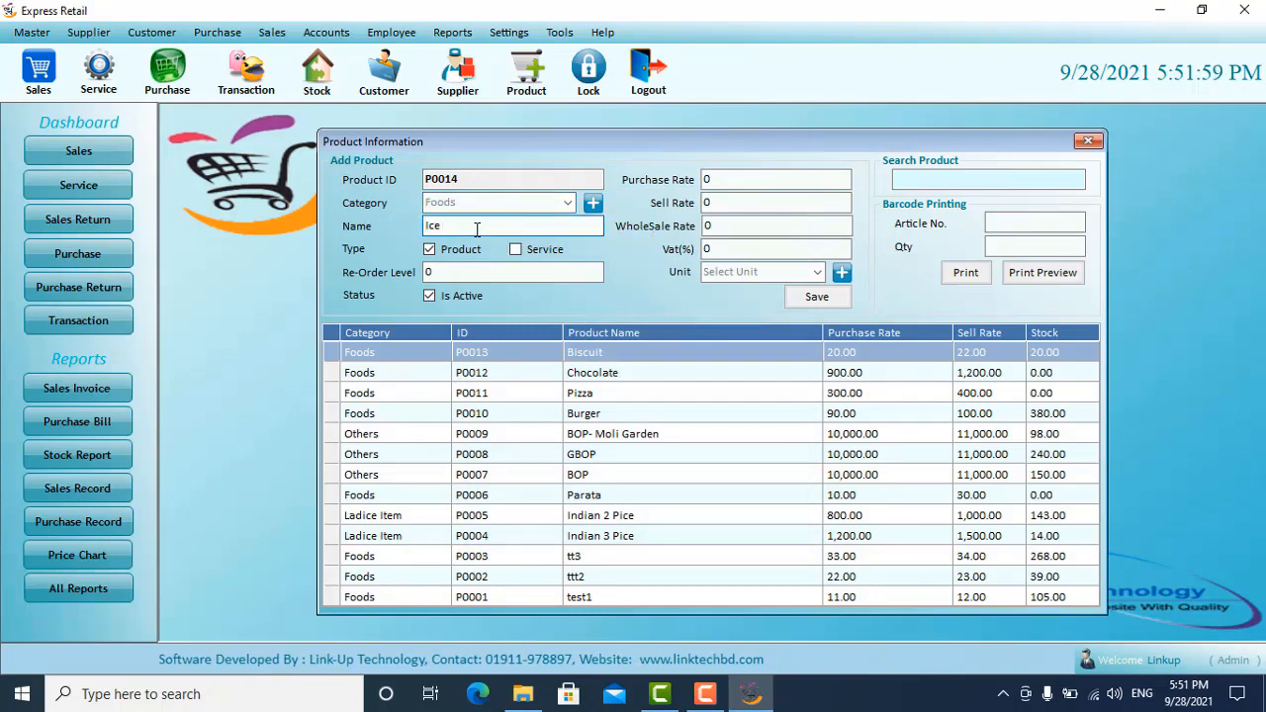
type("Ice Cream")
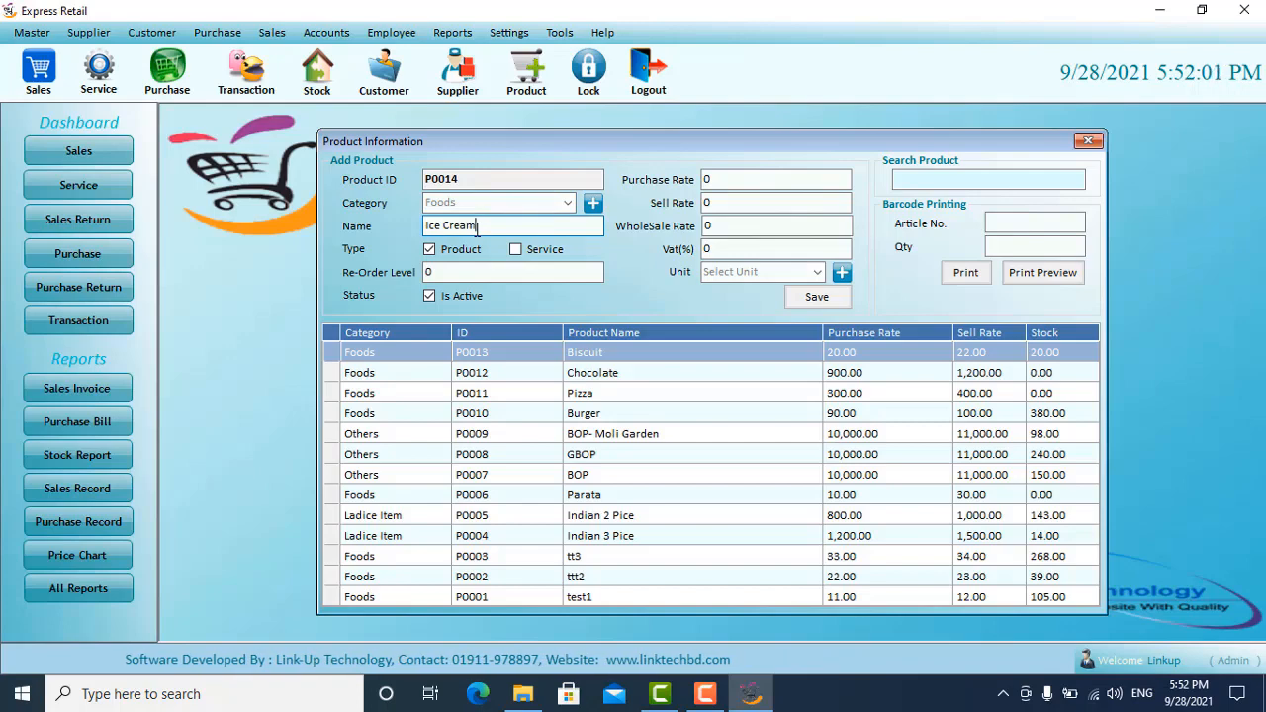
left_click(454, 271)
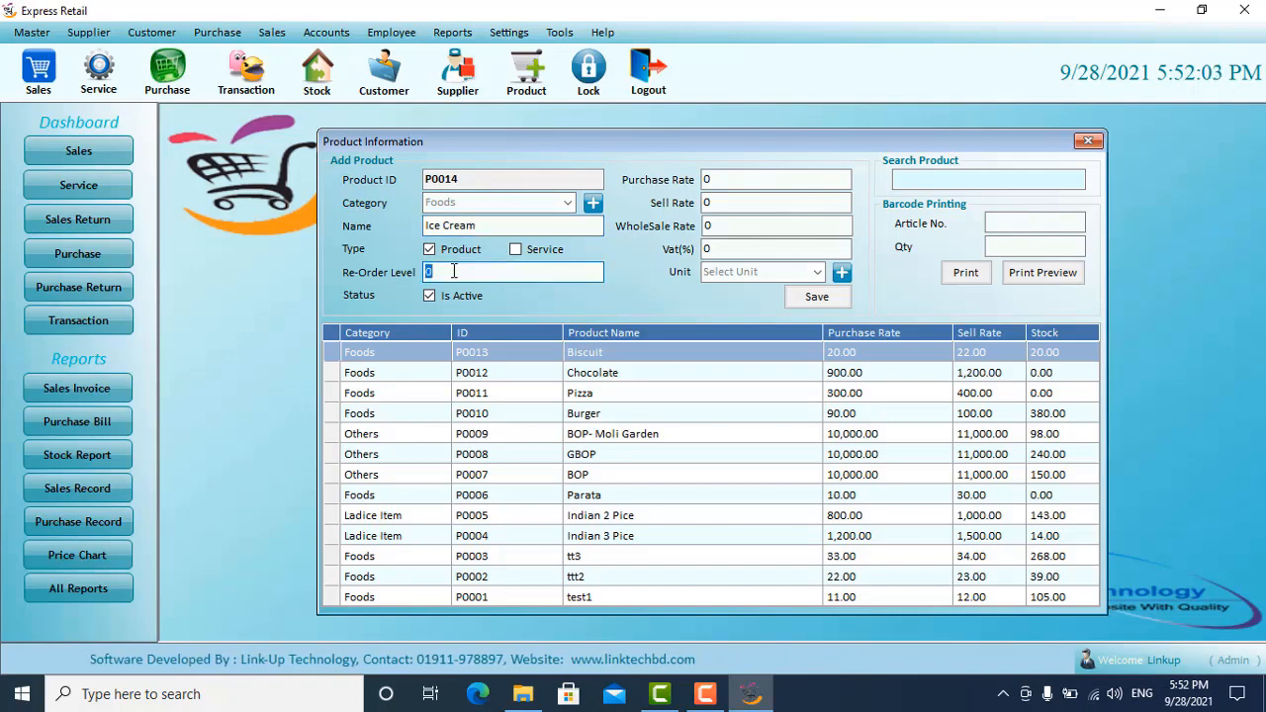
type("10")
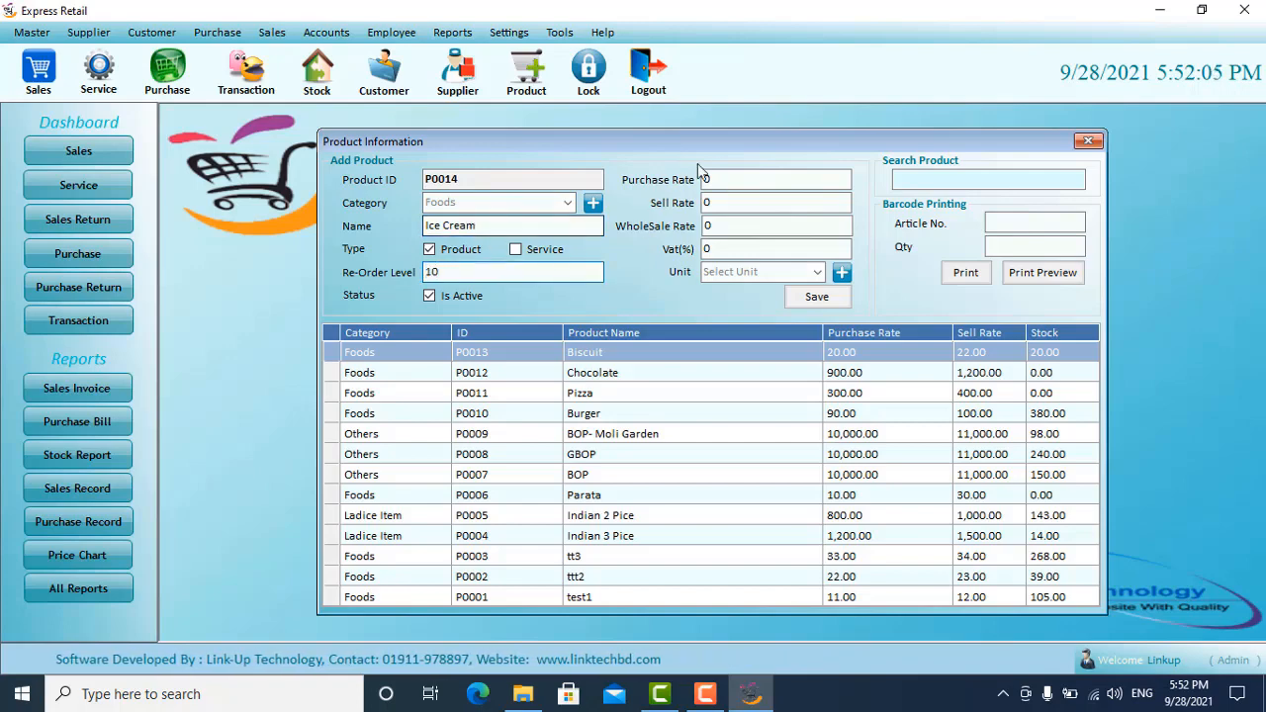
- Set the Ice Cream product's purchase rate to 30 and its sell rate to 40
left_click(717, 180)
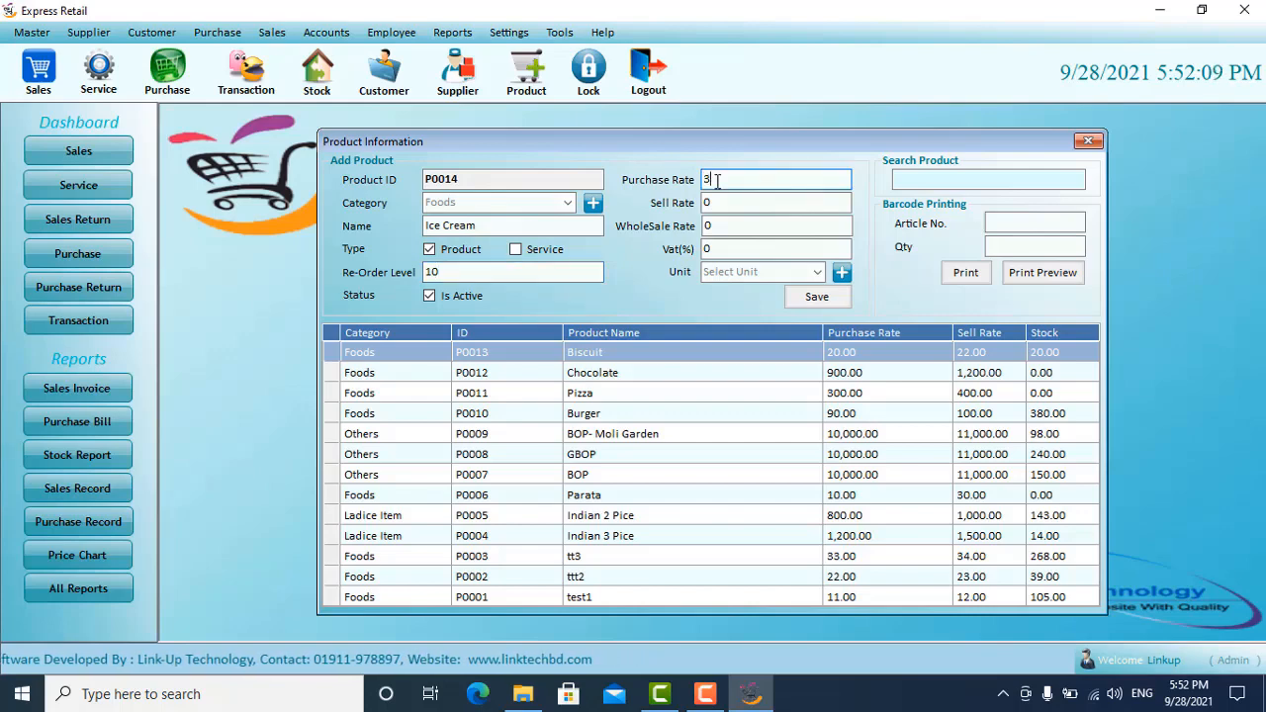
left_click(720, 205)
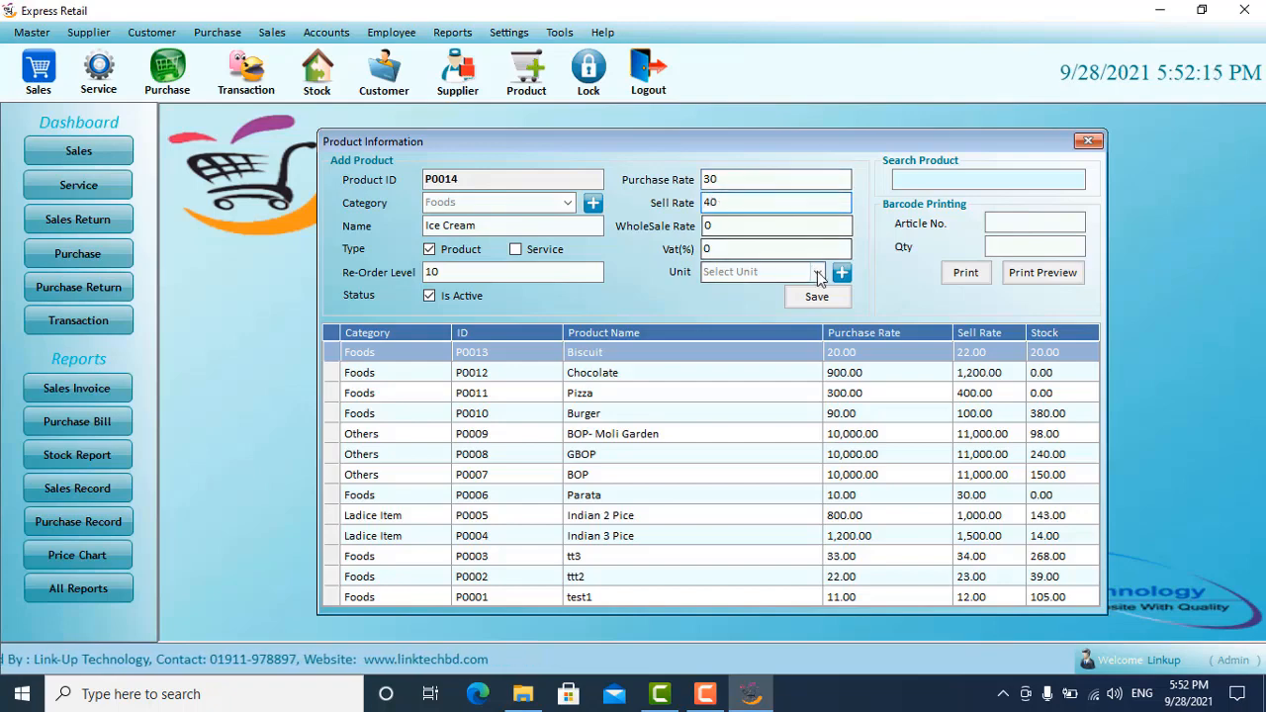
left_click(718, 227)
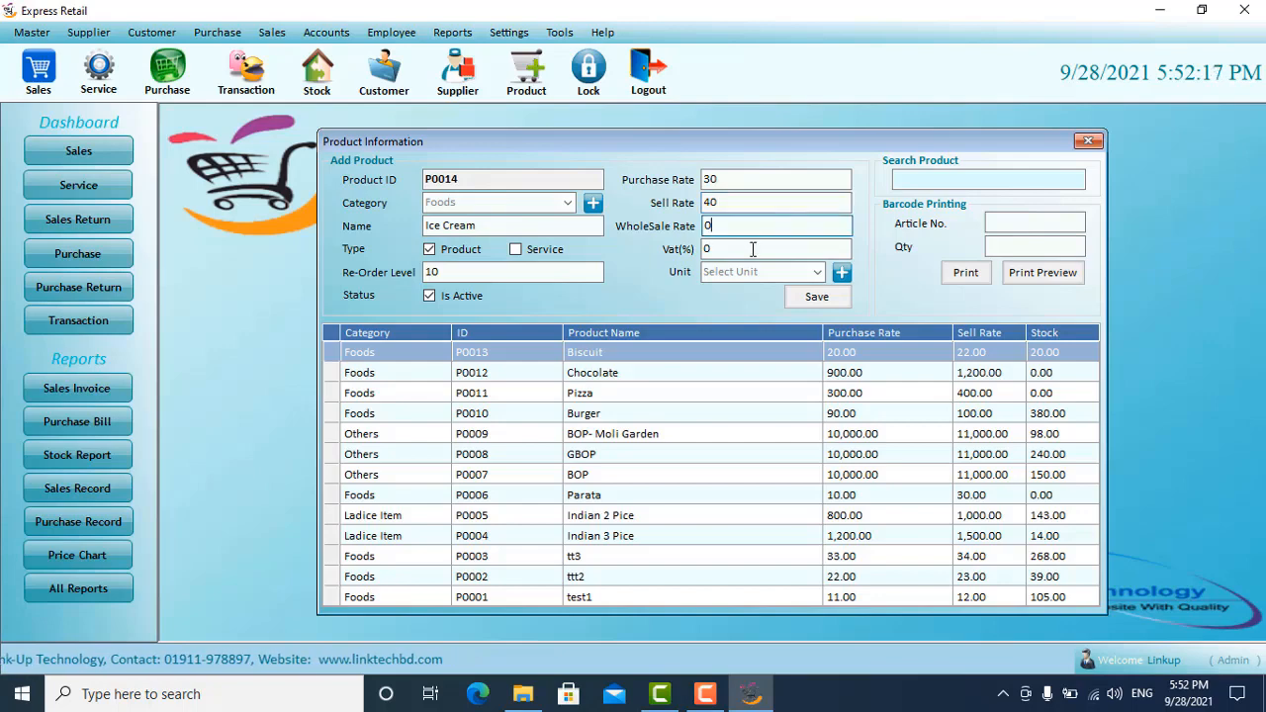
- Look at the form for adding units, set the Ice Cream unit to pcs, save the product and close the product form
left_click(843, 274)
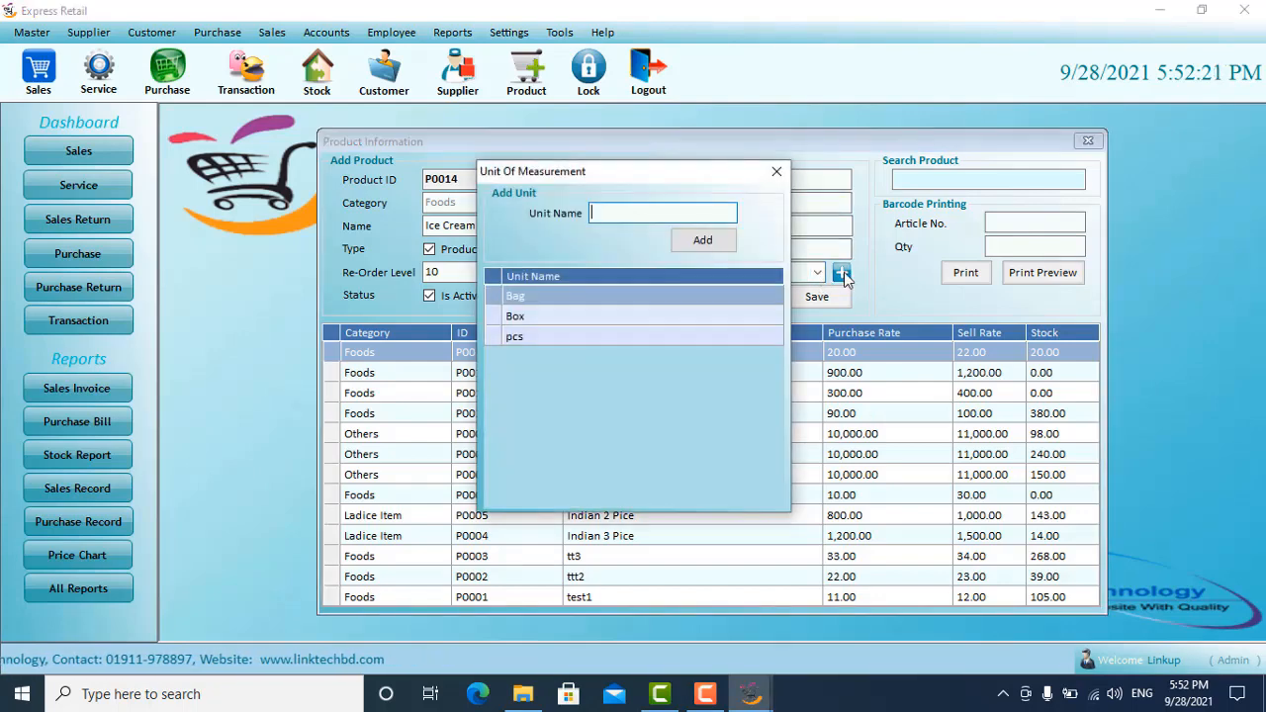
left_click(777, 171)
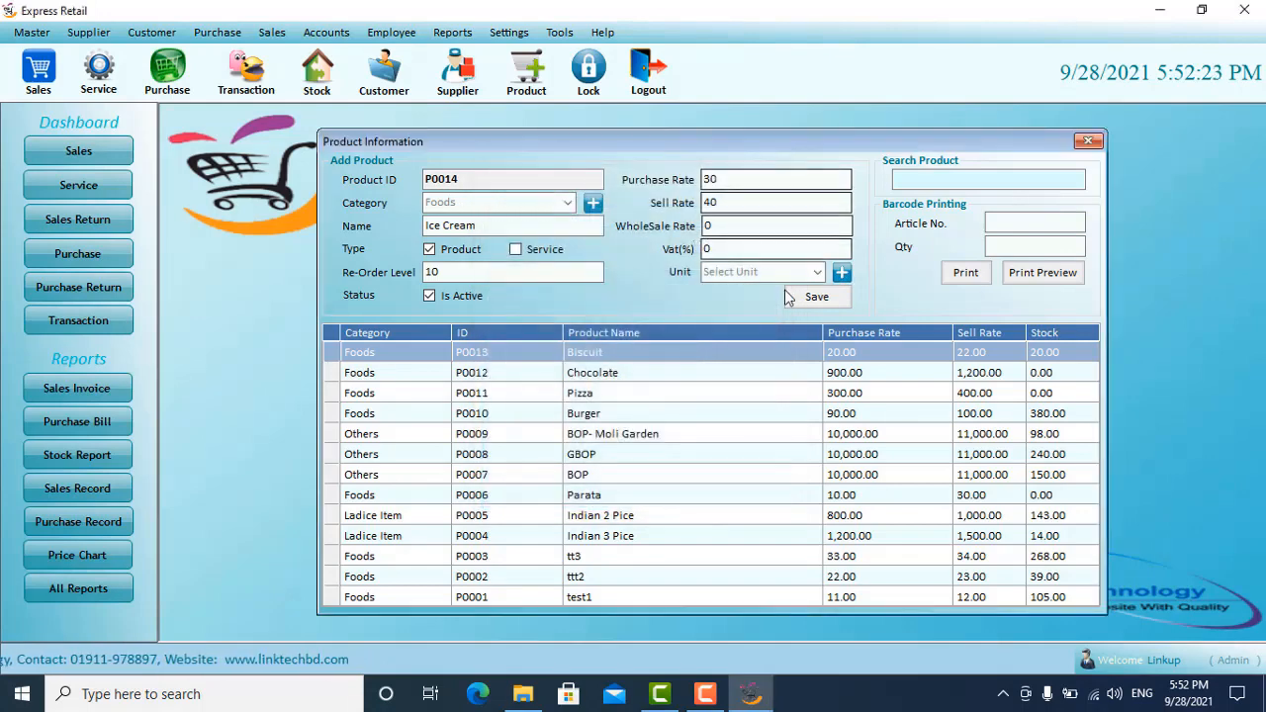
left_click(818, 275)
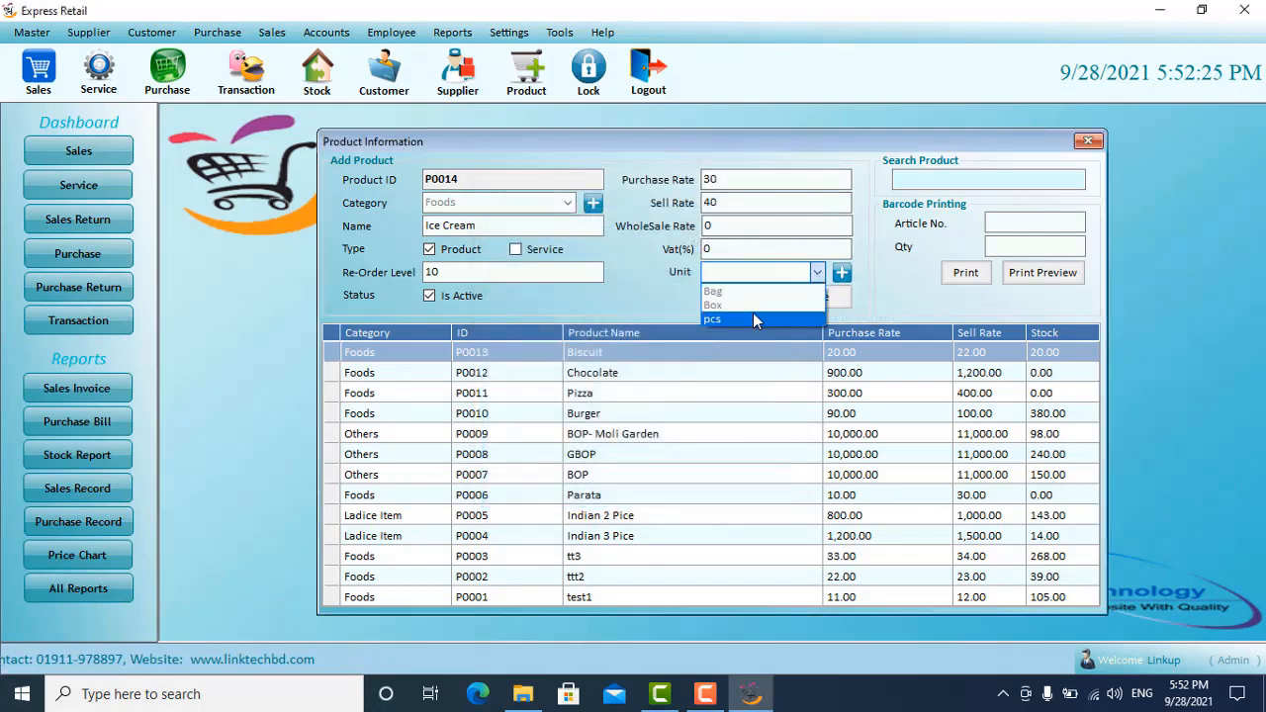
left_click(752, 311)
left_click(813, 298)
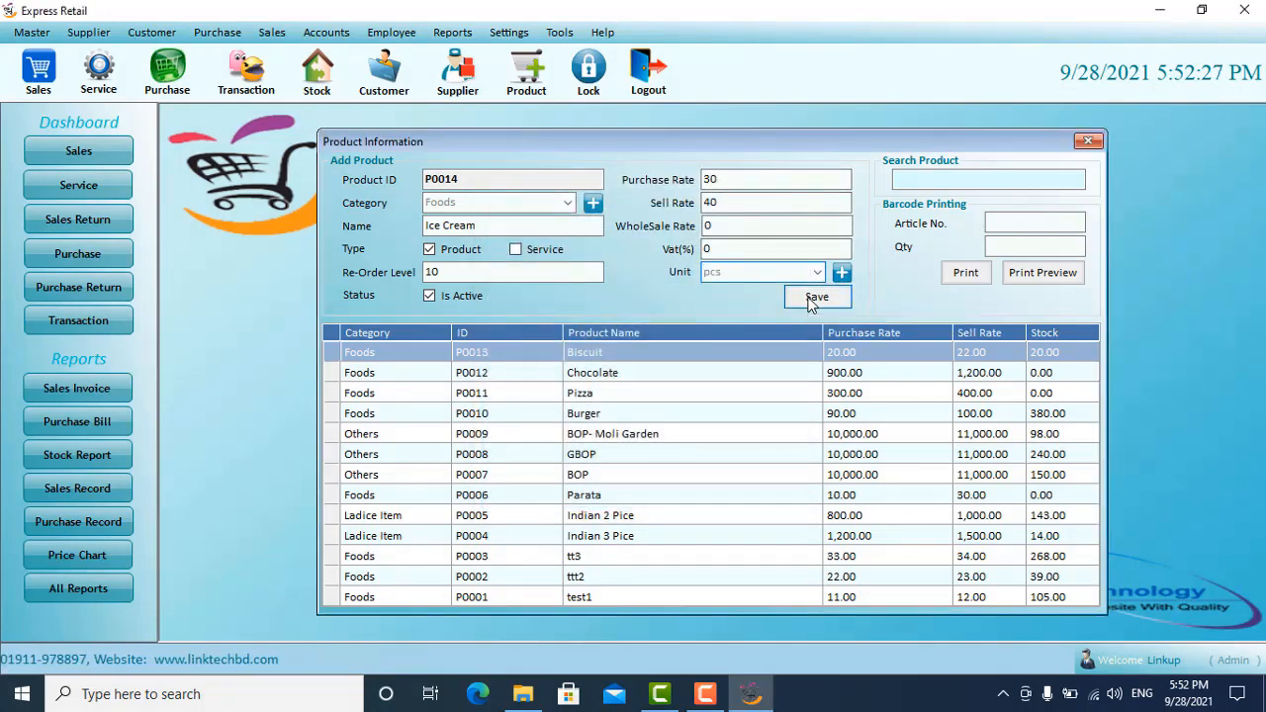
left_click(677, 413)
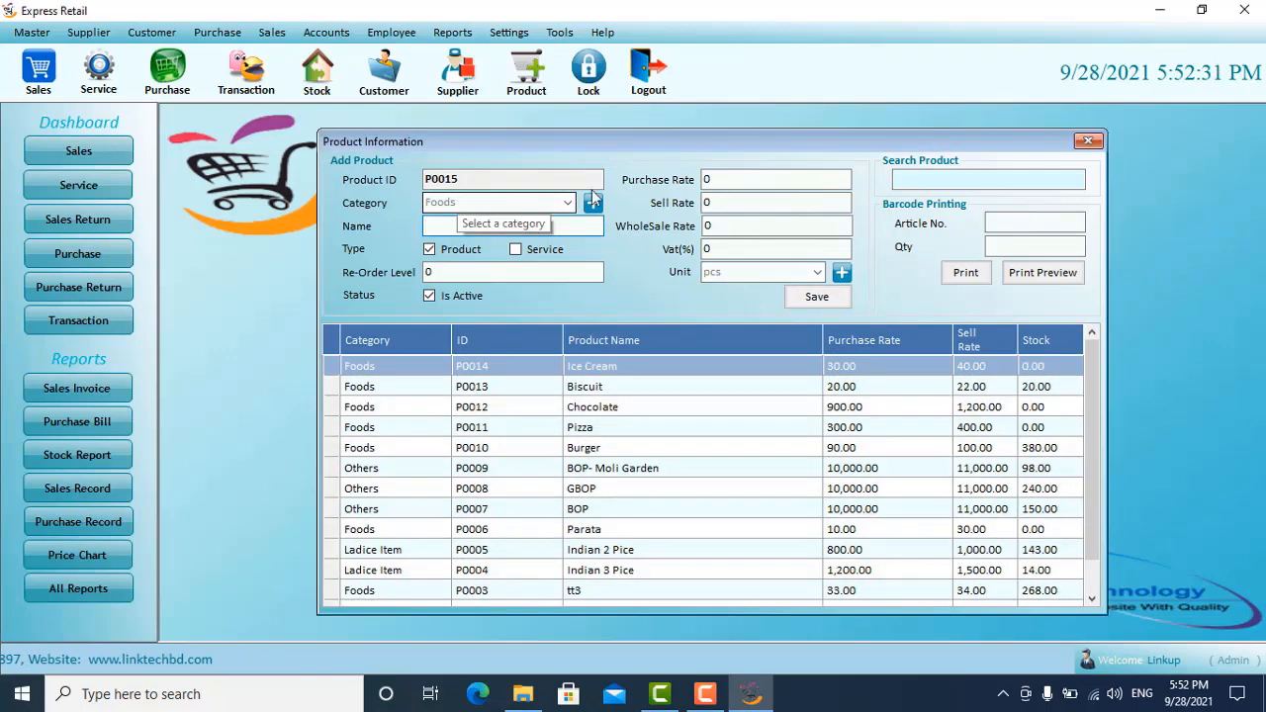
left_click(1087, 142)
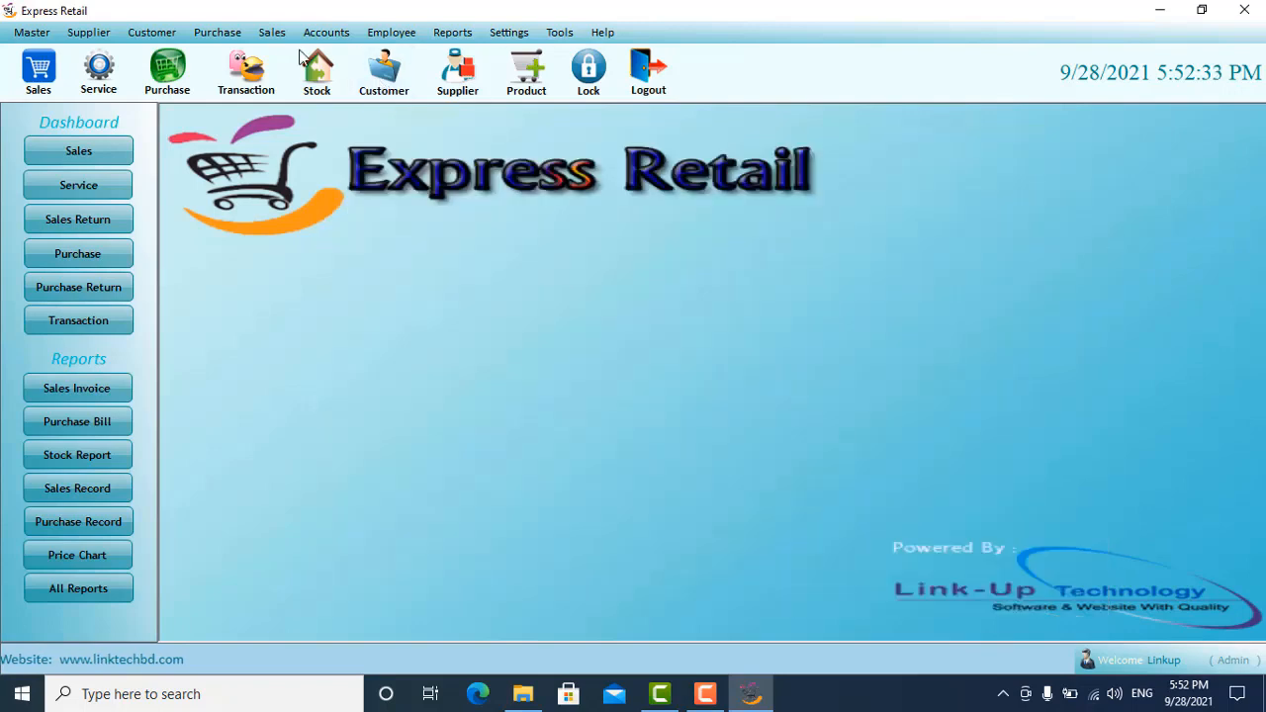
- Start a Cash Receive transaction and look at the accounts listed under the Official account type
left_click(263, 79)
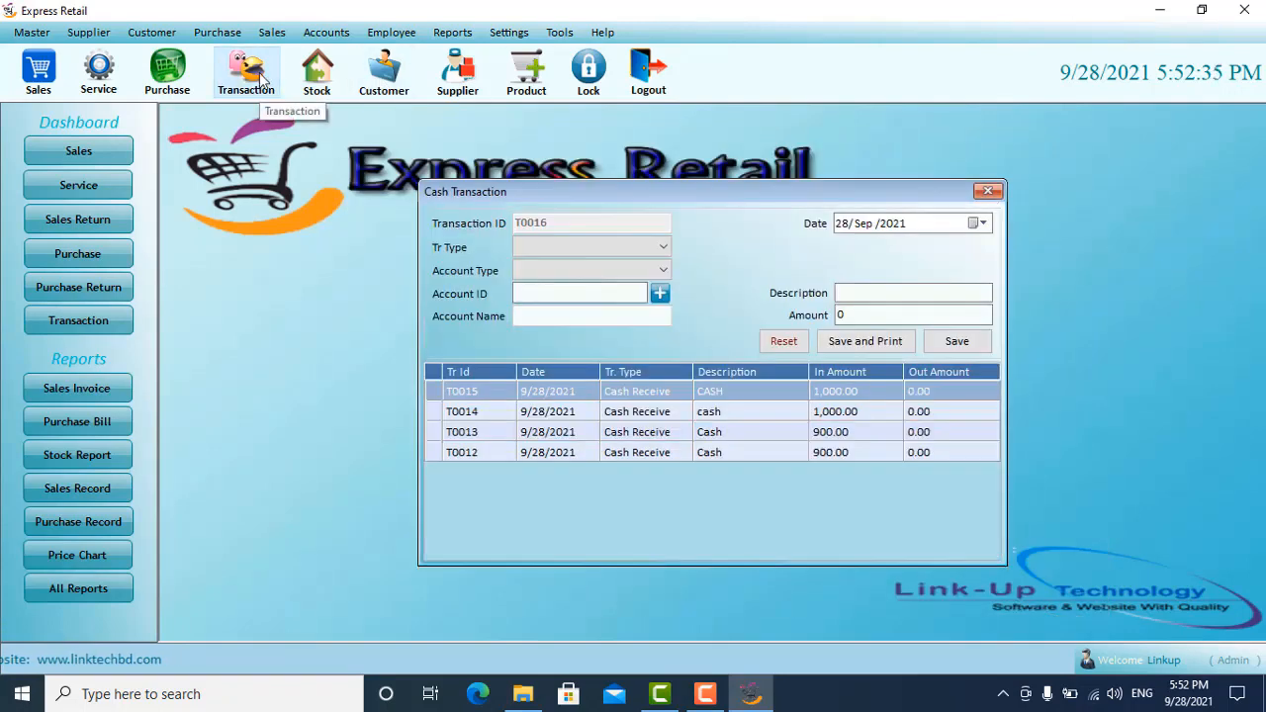
left_click(641, 248)
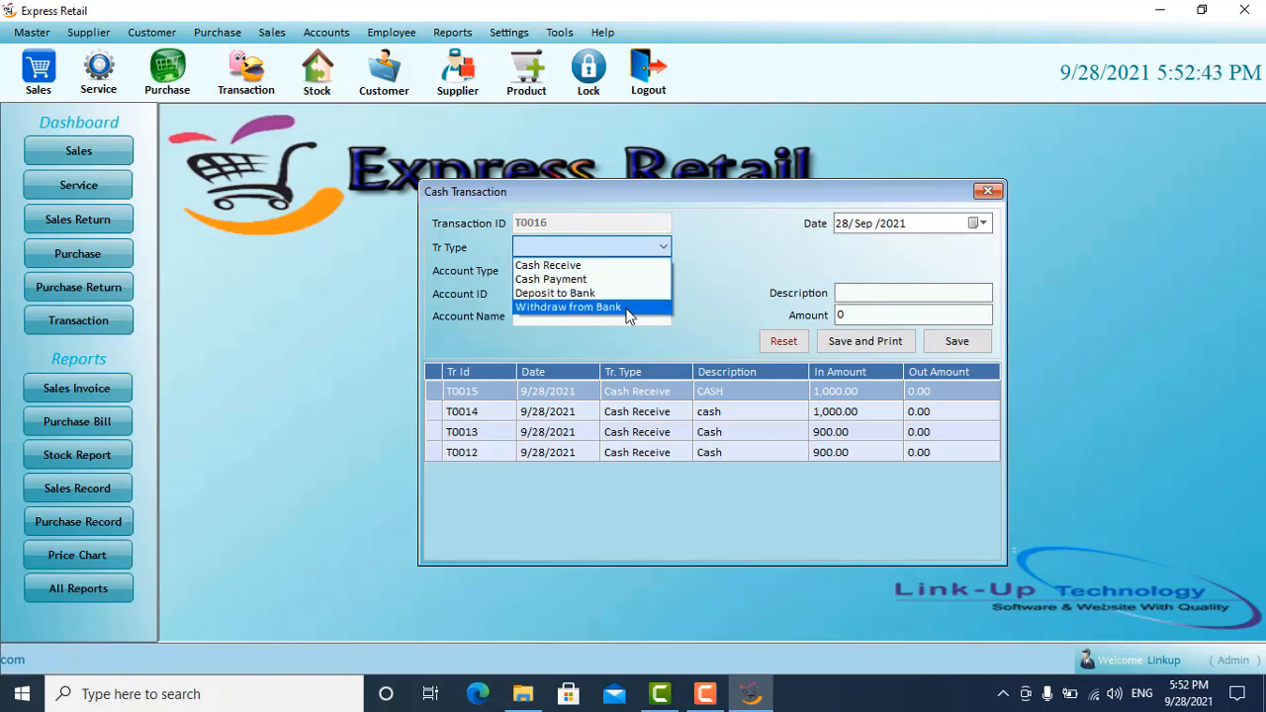
left_click(617, 265)
left_click(616, 269)
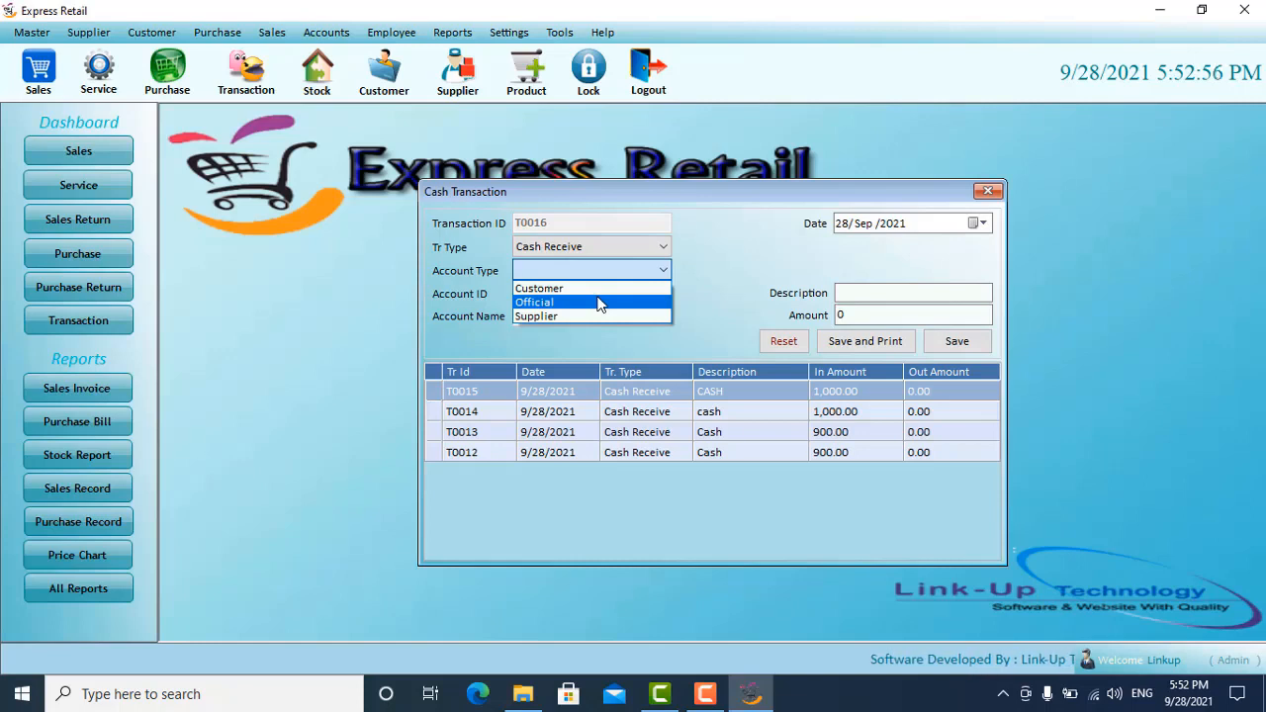
left_click(599, 303)
left_click(605, 294)
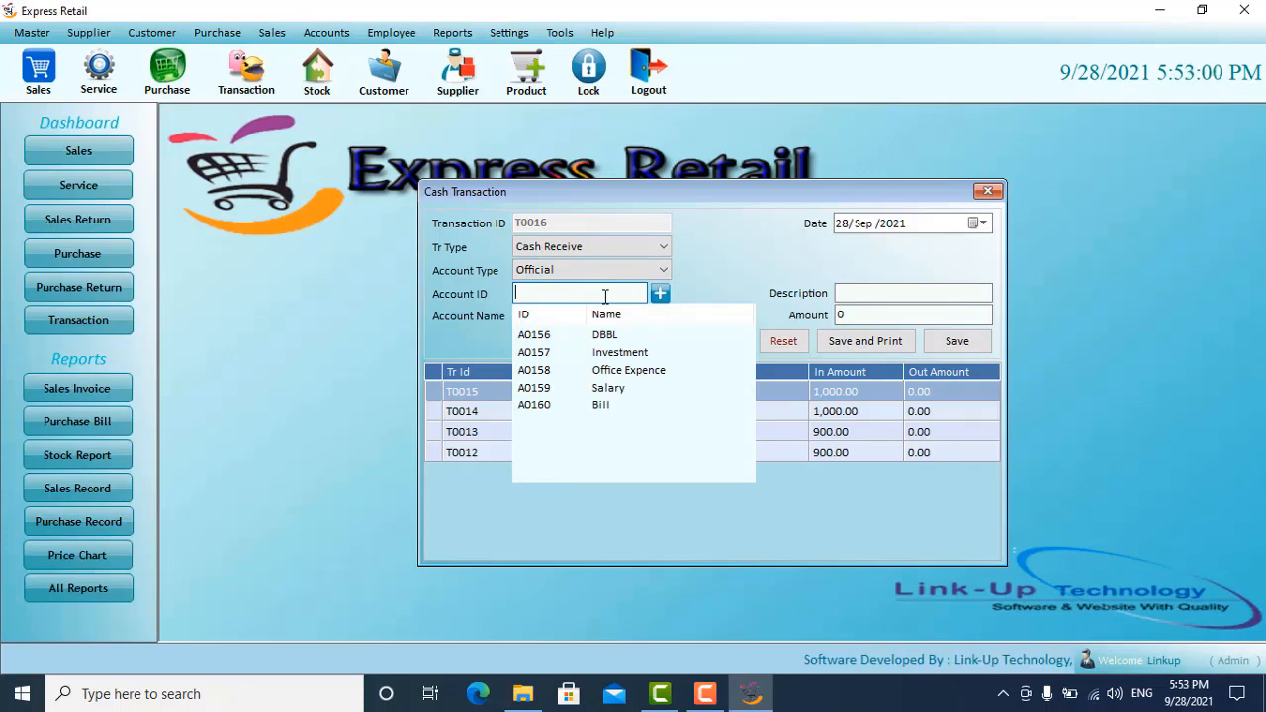
- Switch the account type to Customer, choose the first customer, and enter an amount of 1000 with the description Cash
left_click(663, 269)
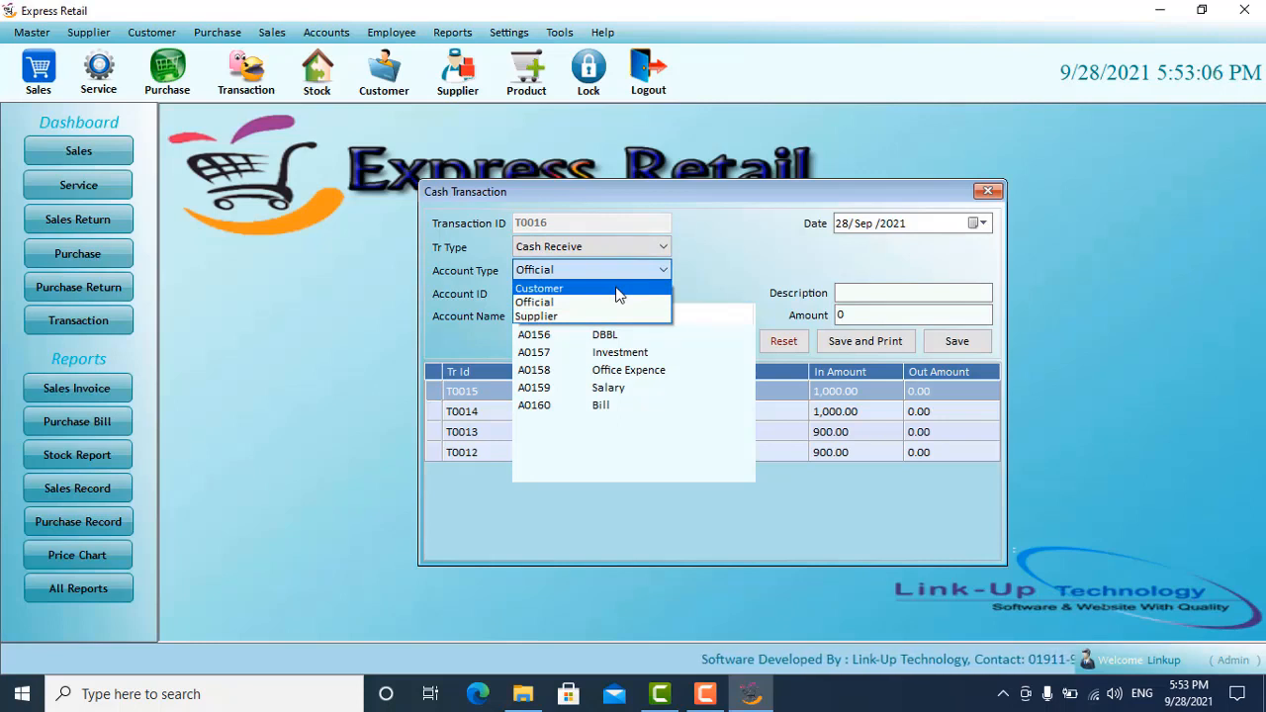
left_click(617, 287)
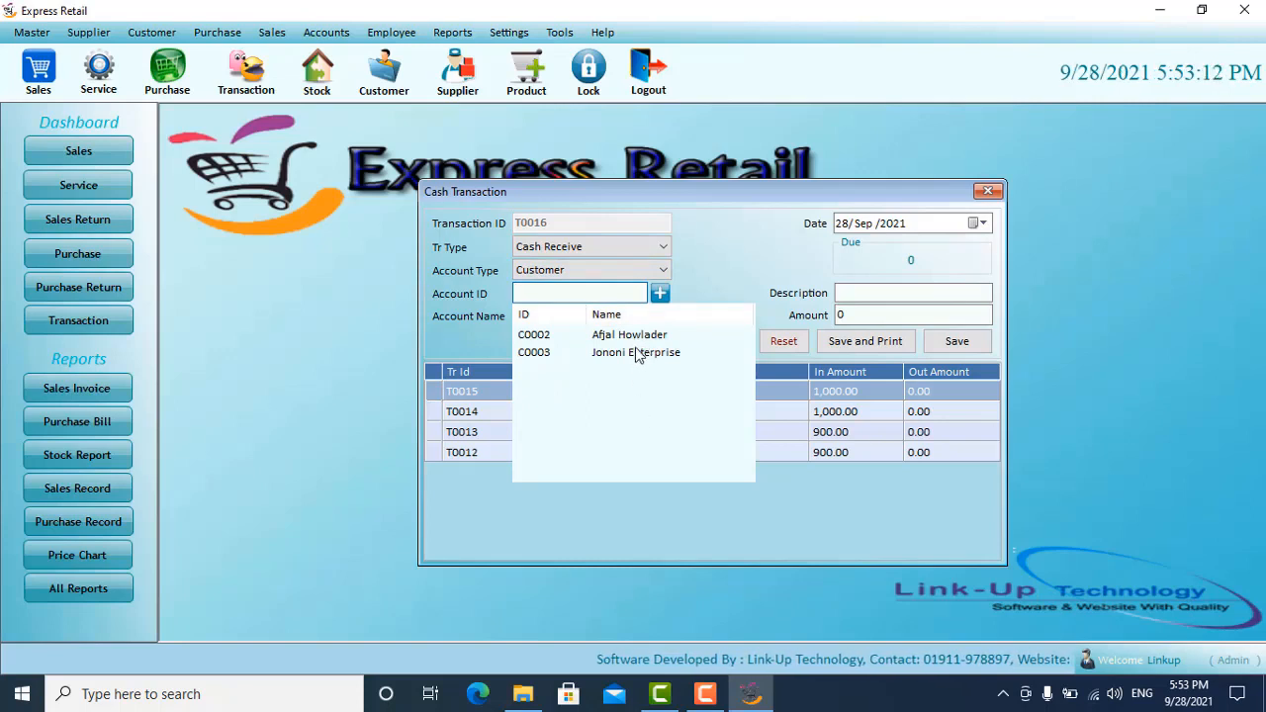
left_click(632, 337)
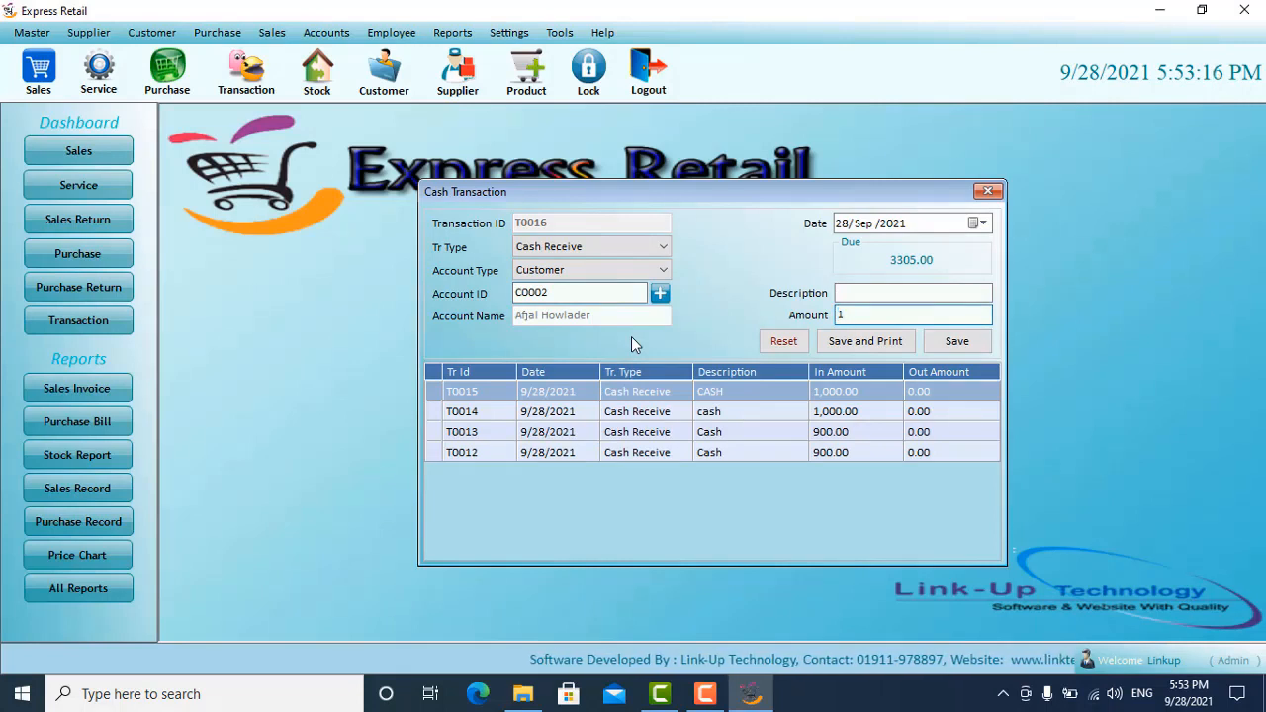
left_click(846, 290)
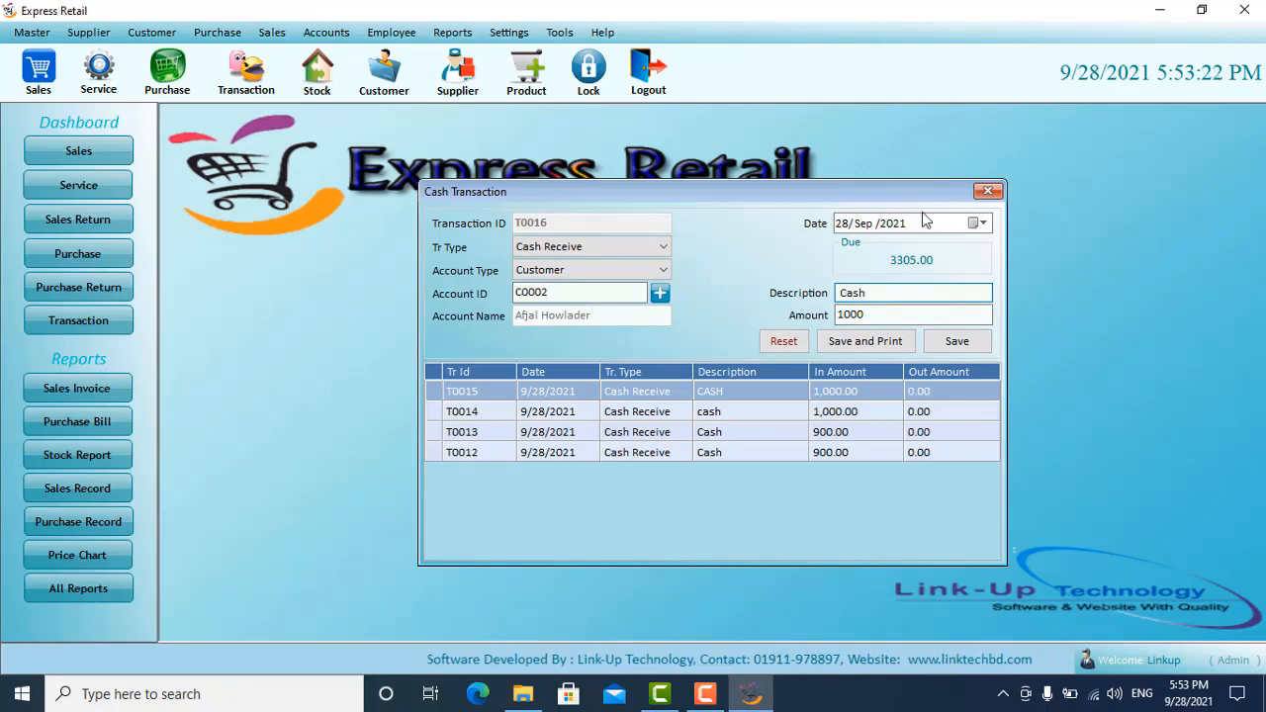
- Save the customer's cash receive transaction and close the Cash Transaction form
left_click(956, 342)
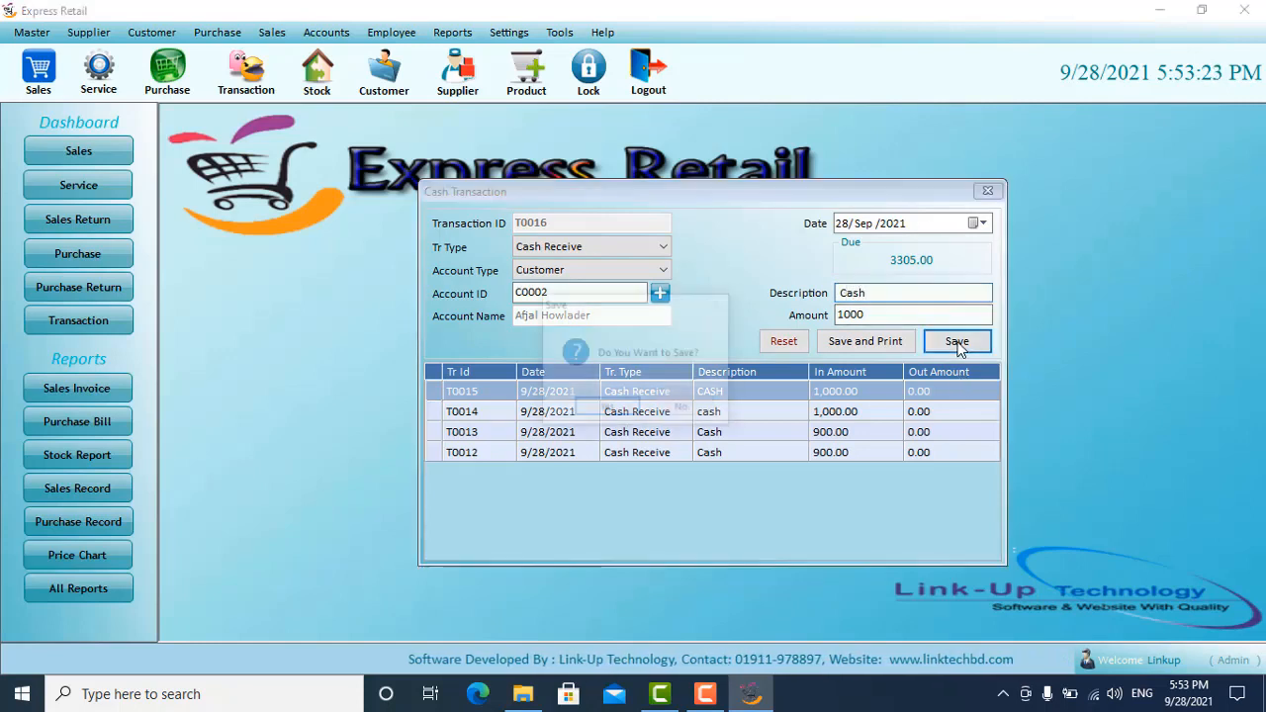
left_click(621, 409)
left_click(691, 409)
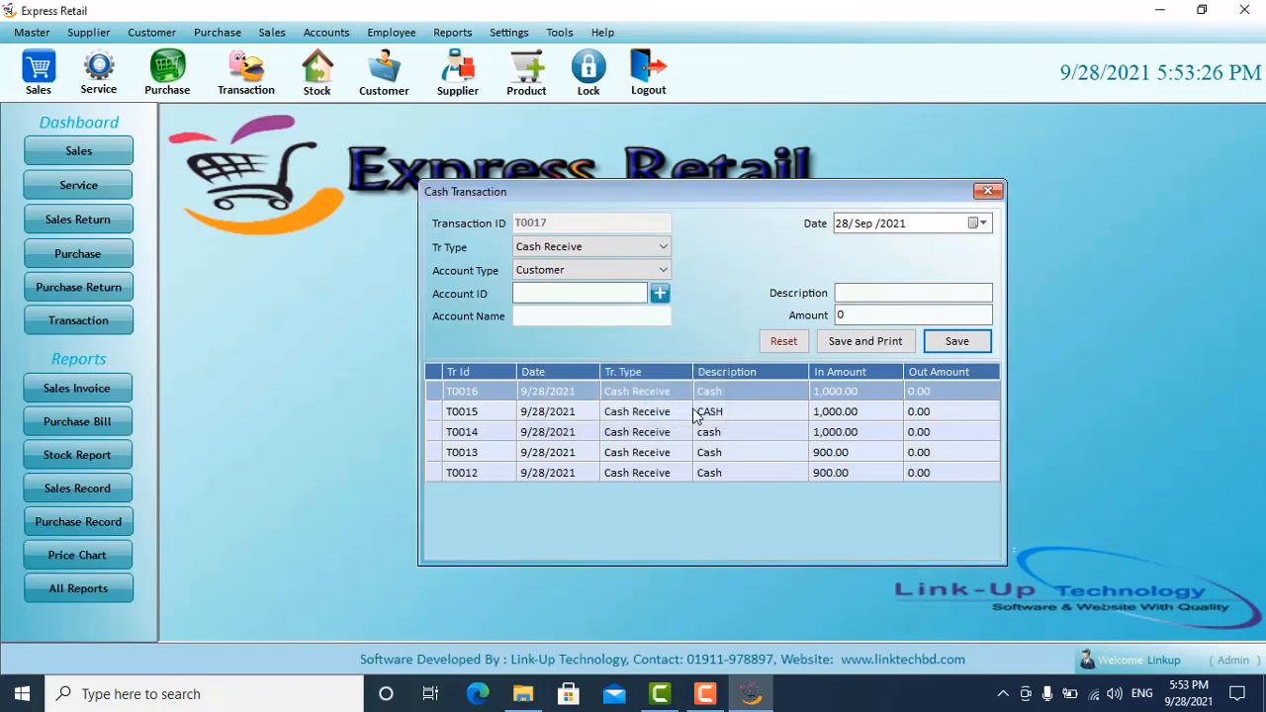
left_click(986, 193)
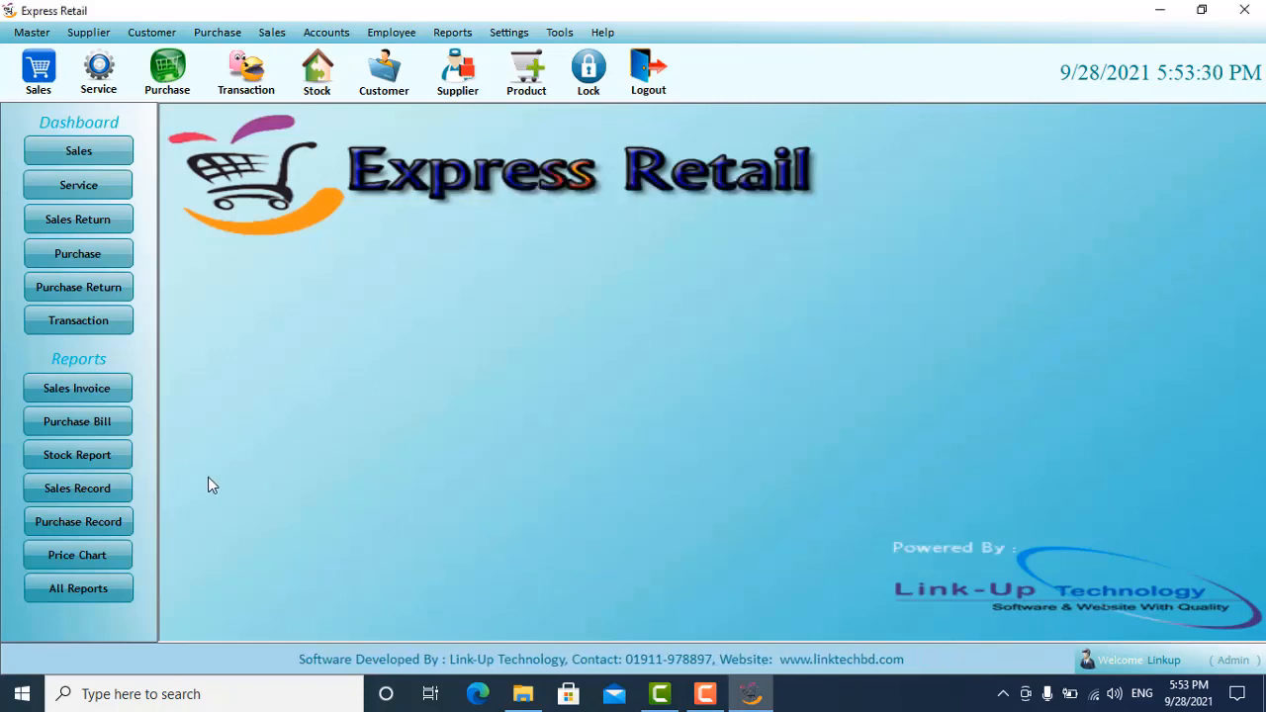
- Generate the All Transaction financial statement report covering 9/28/2000 to 9/28/2021
left_click(98, 594)
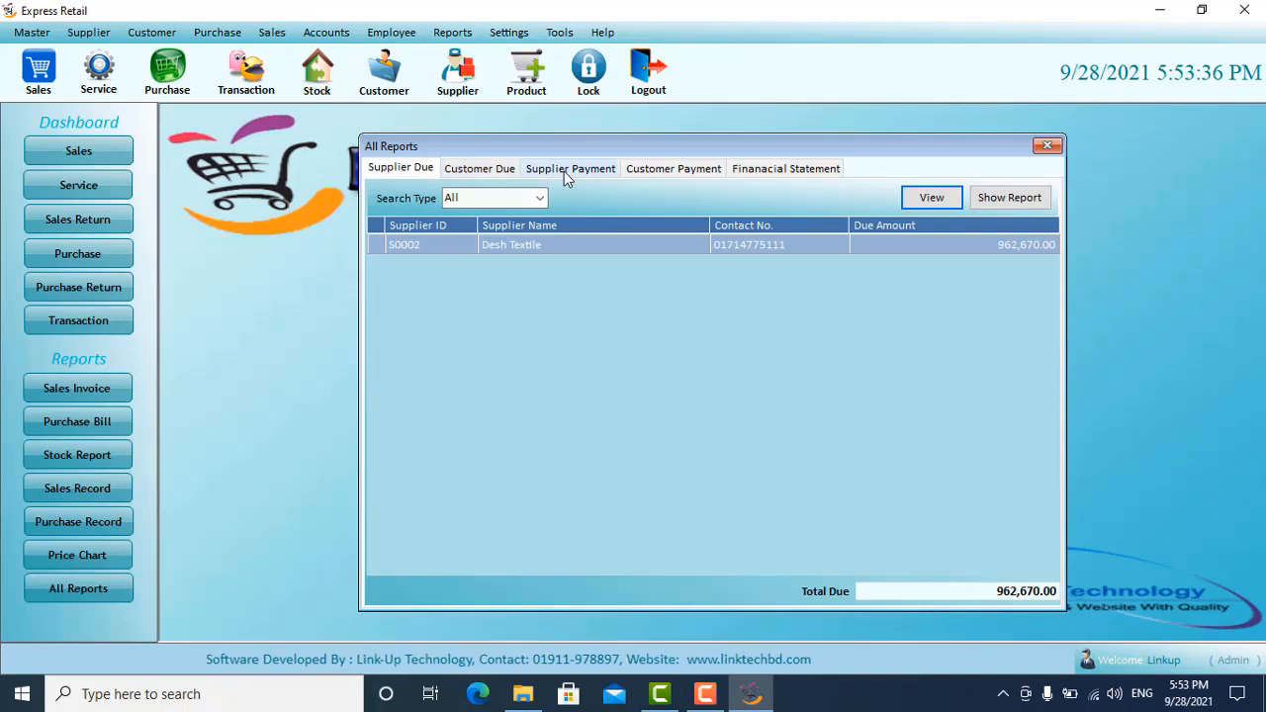
left_click(777, 170)
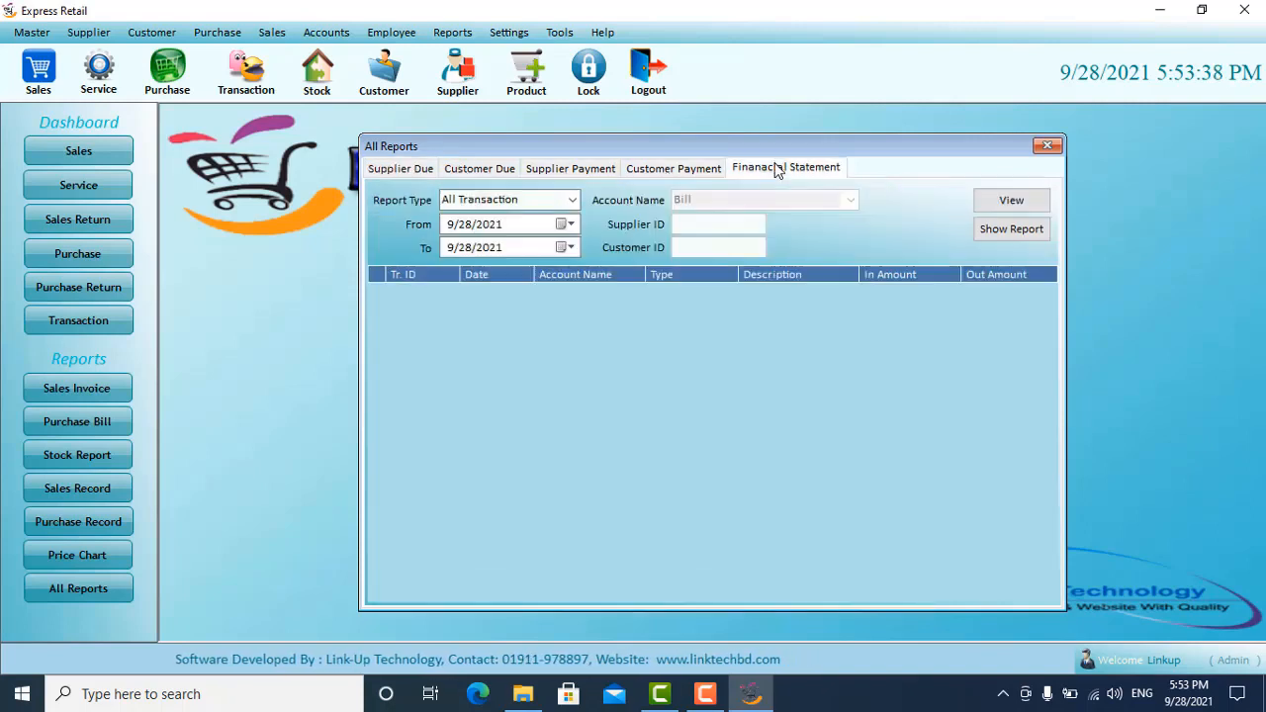
left_click(573, 202)
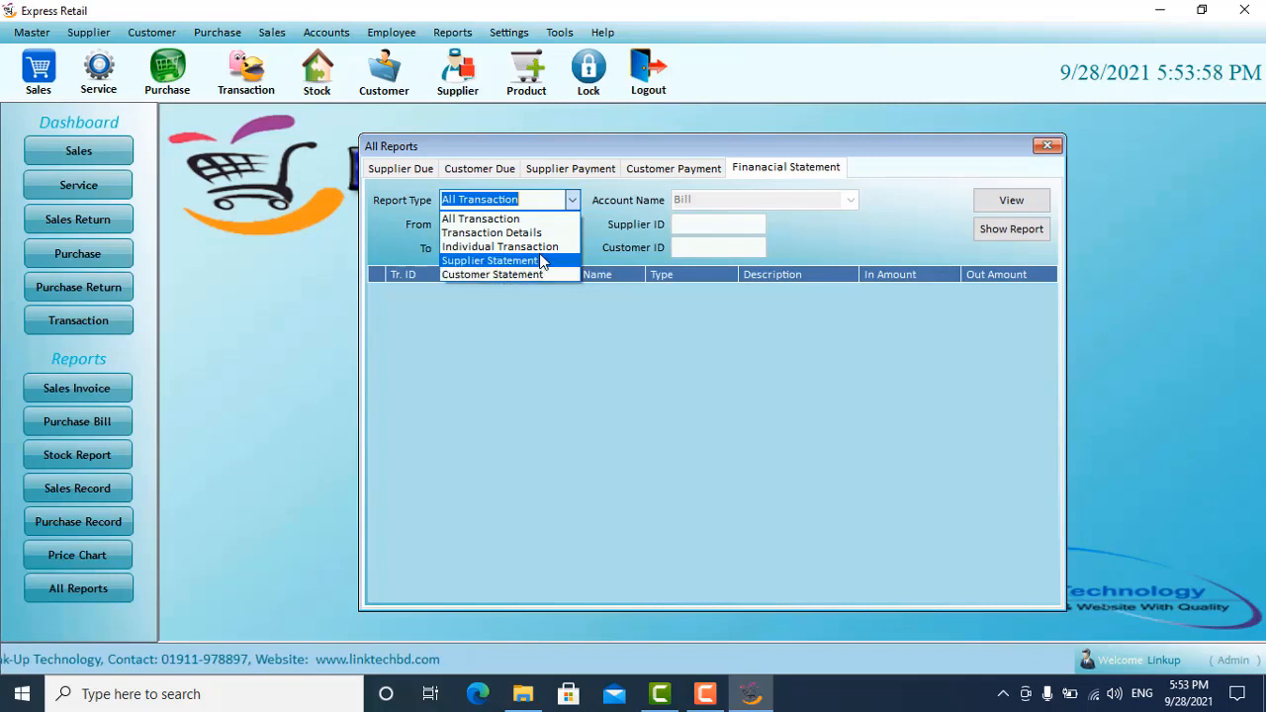
left_click(539, 219)
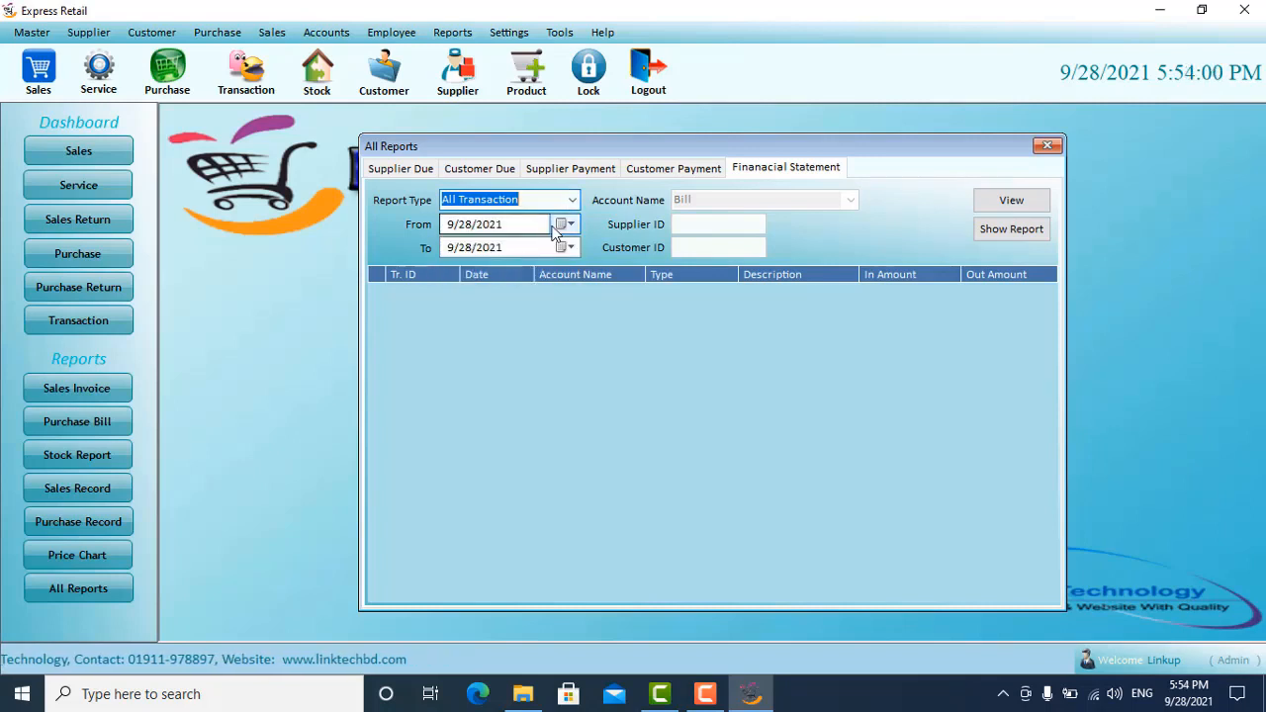
left_click(503, 227)
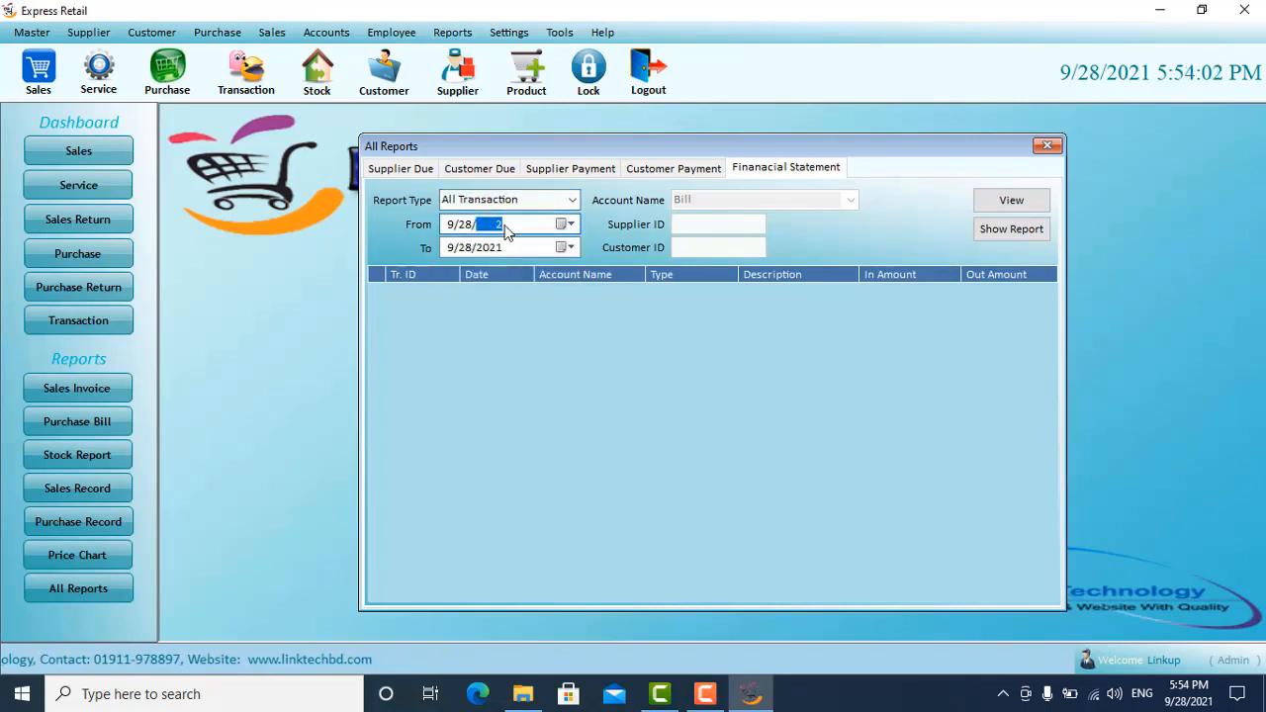
left_click(999, 237)
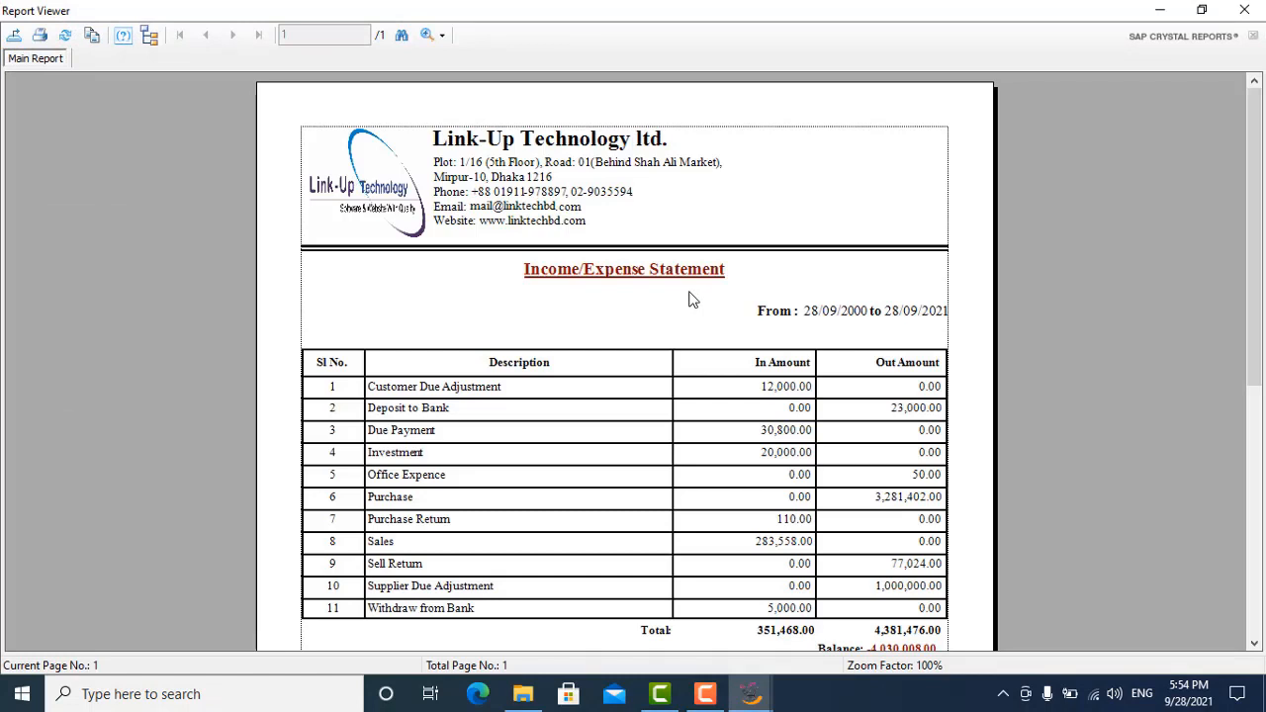
- Examine the Income/Expense Statement down to its totals and balance, and close the report and the All Reports window
scroll(916, 235, "down", 2)
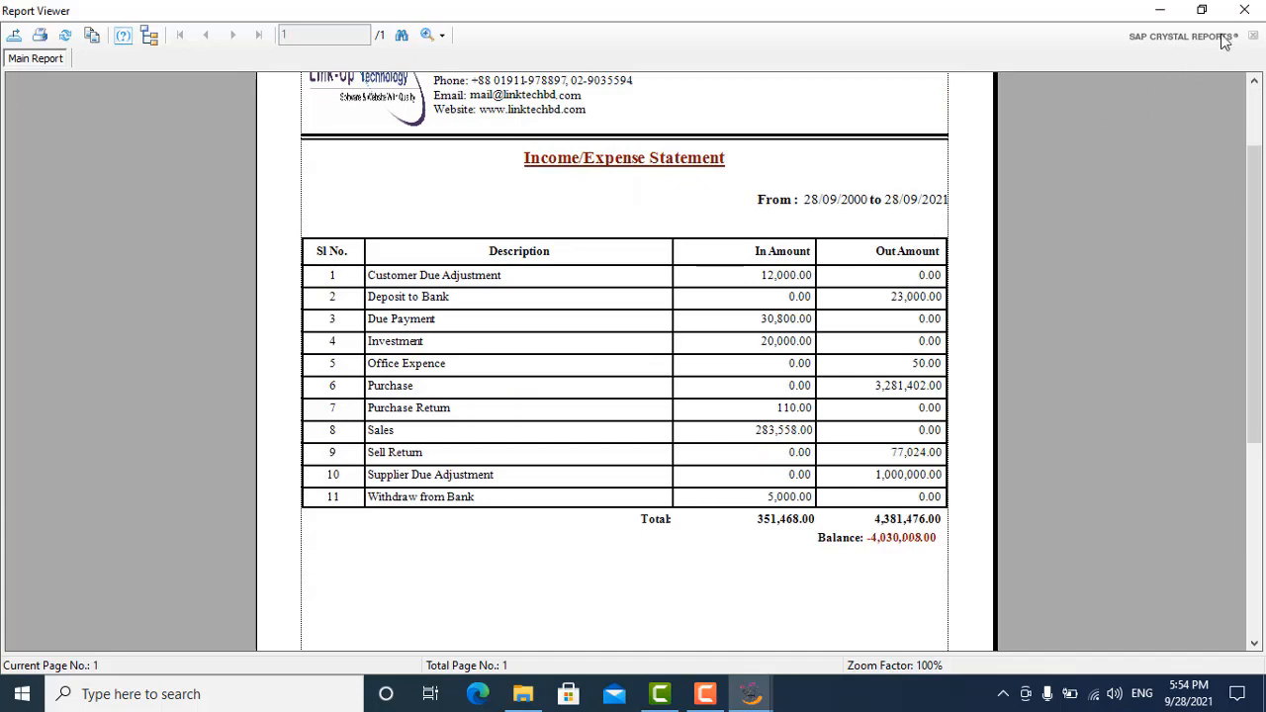
left_click(1244, 12)
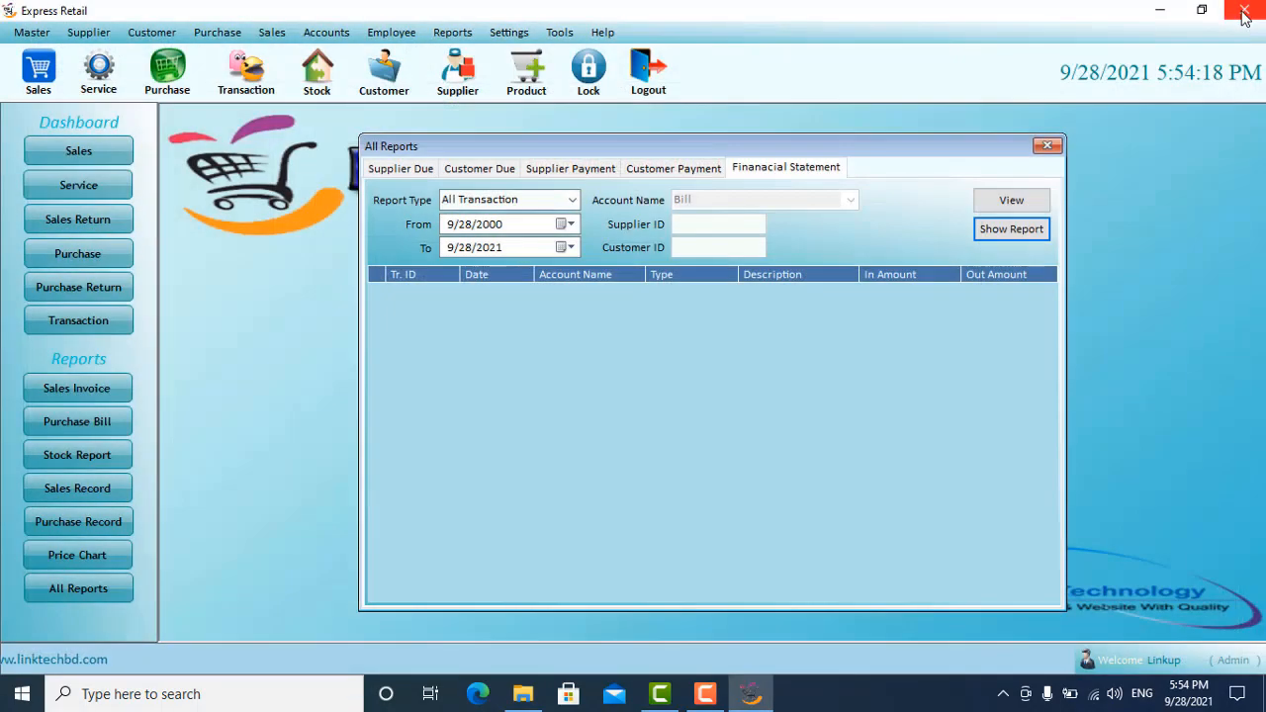
left_click(1047, 145)
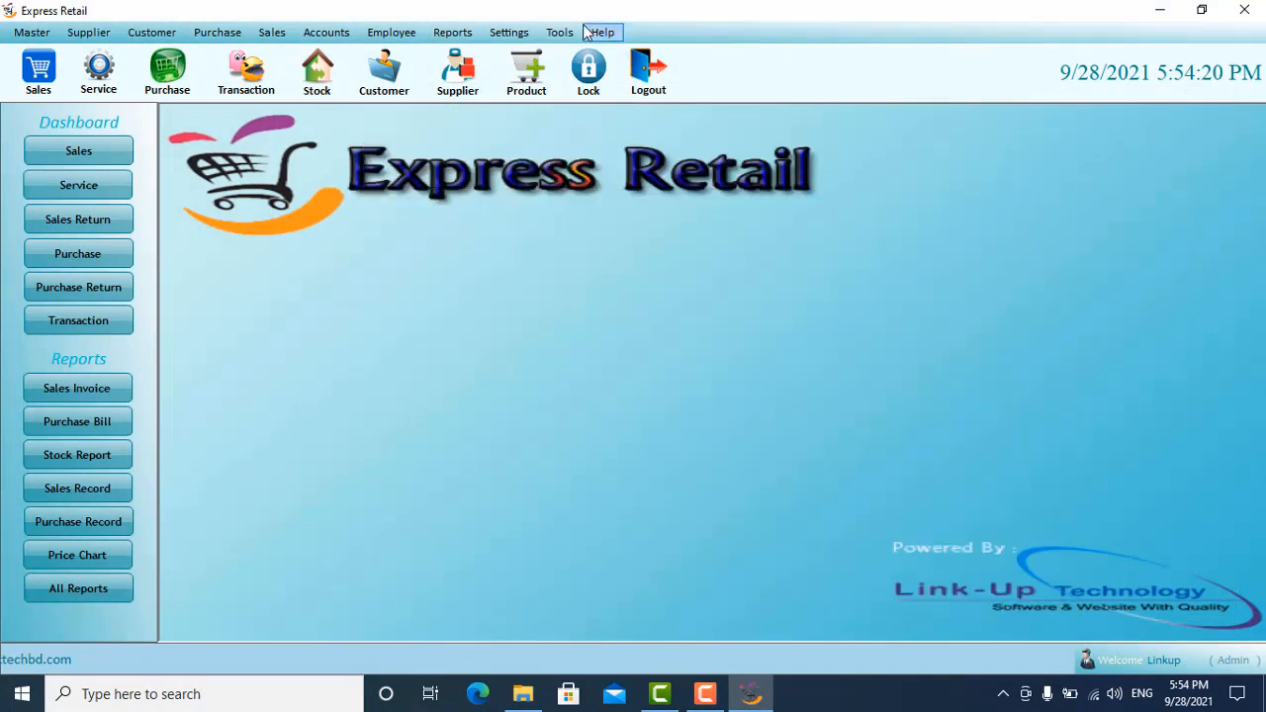
- View the About Us information with the software version and the vendor's contact details
left_click(589, 32)
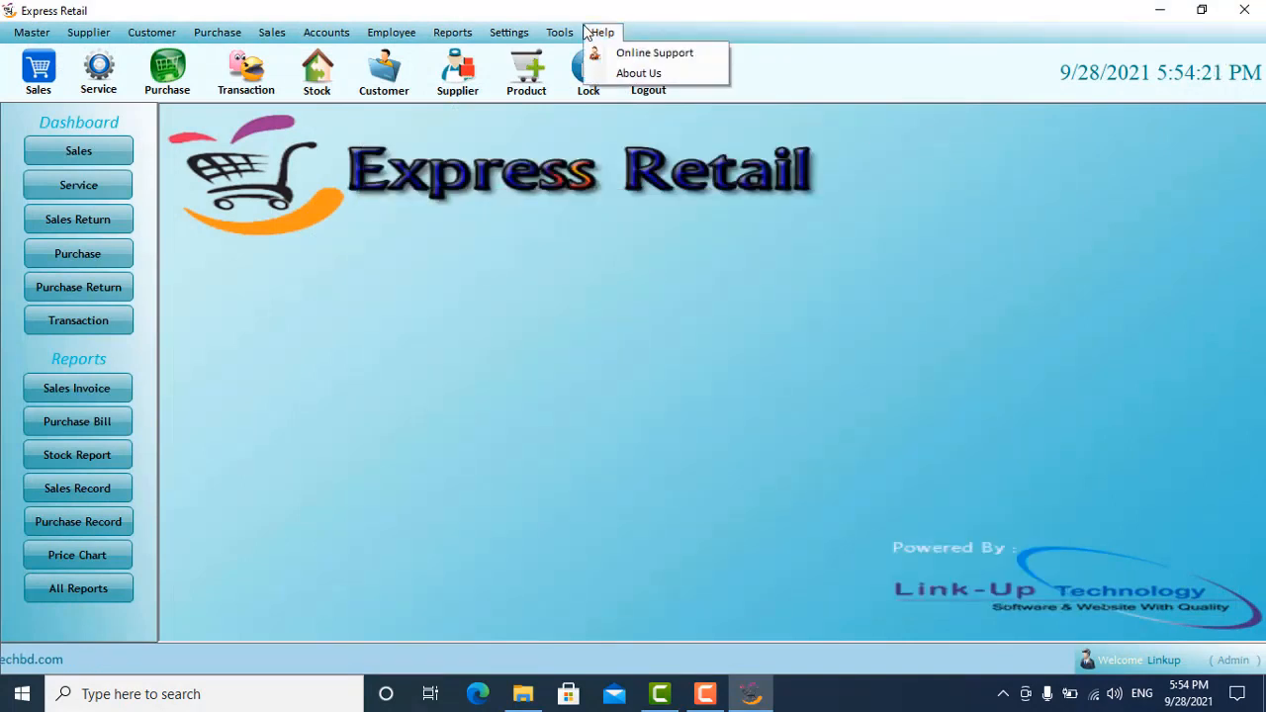
left_click(641, 73)
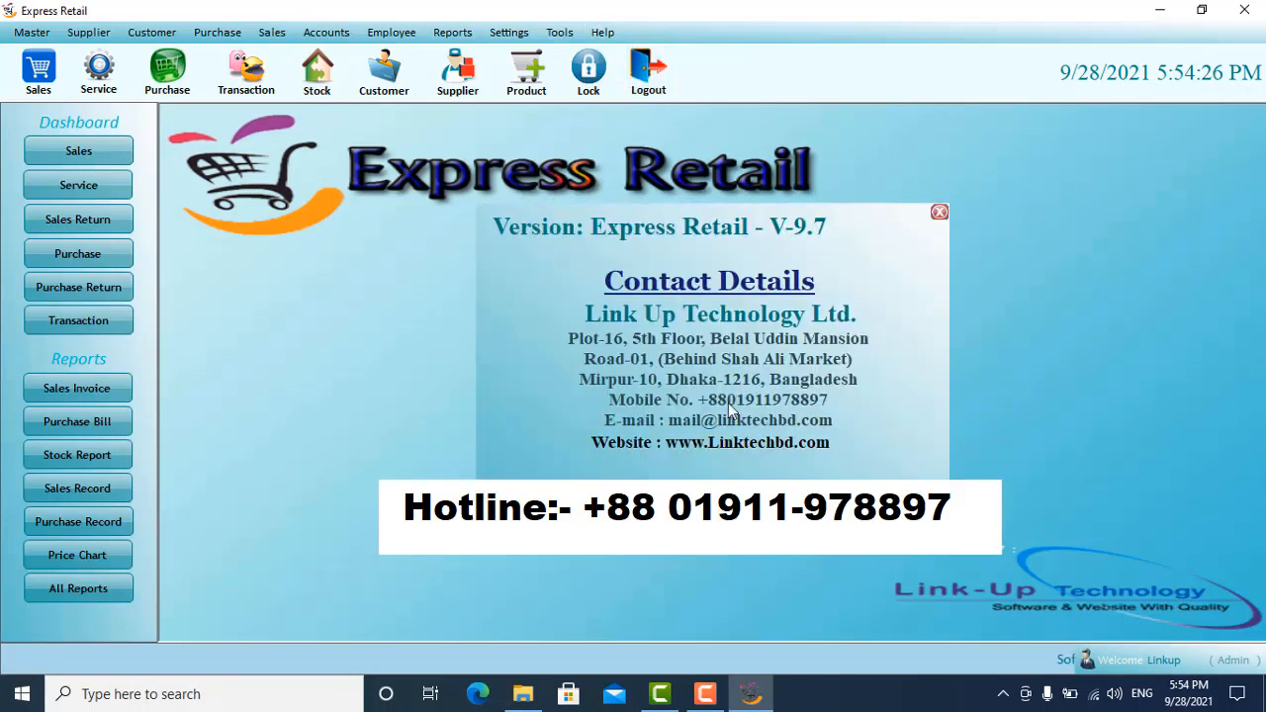